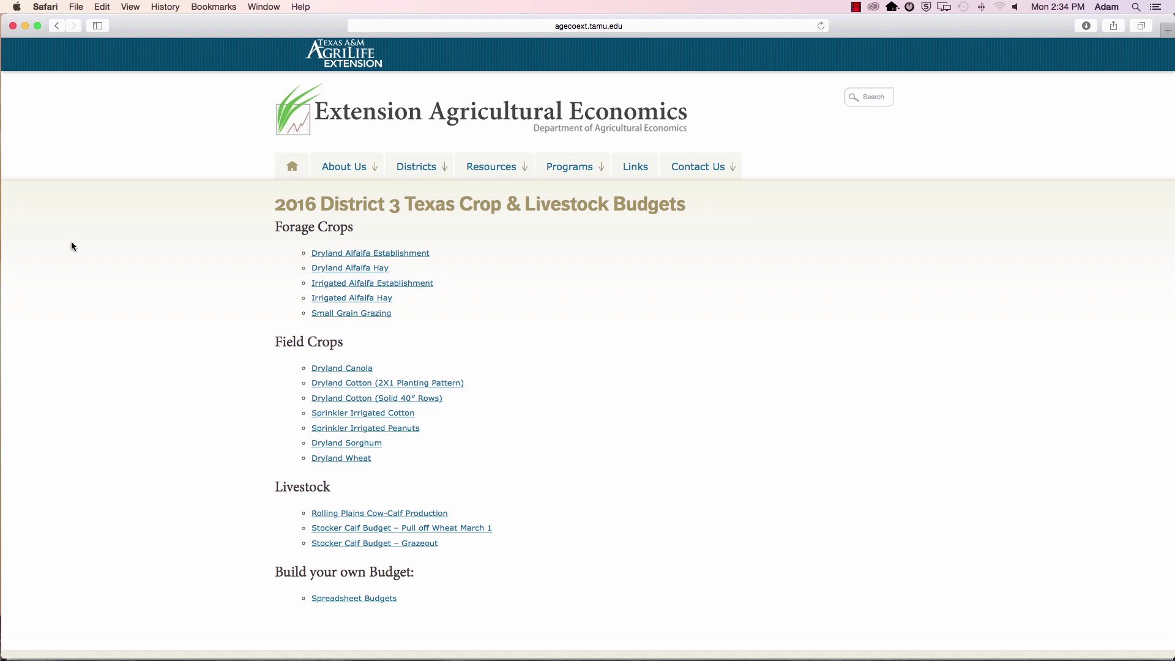
Navigate to the 2016 District 3 – Rolling Plains crop and livestock budgets list
mouse_move(499, 163)
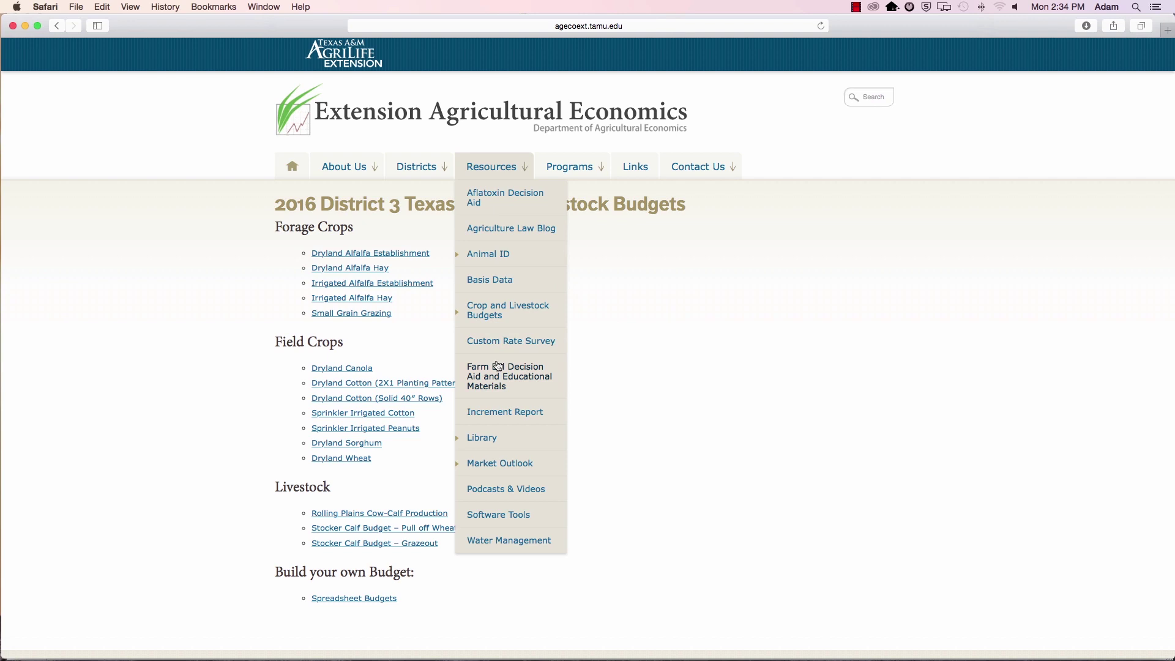
left_click(500, 312)
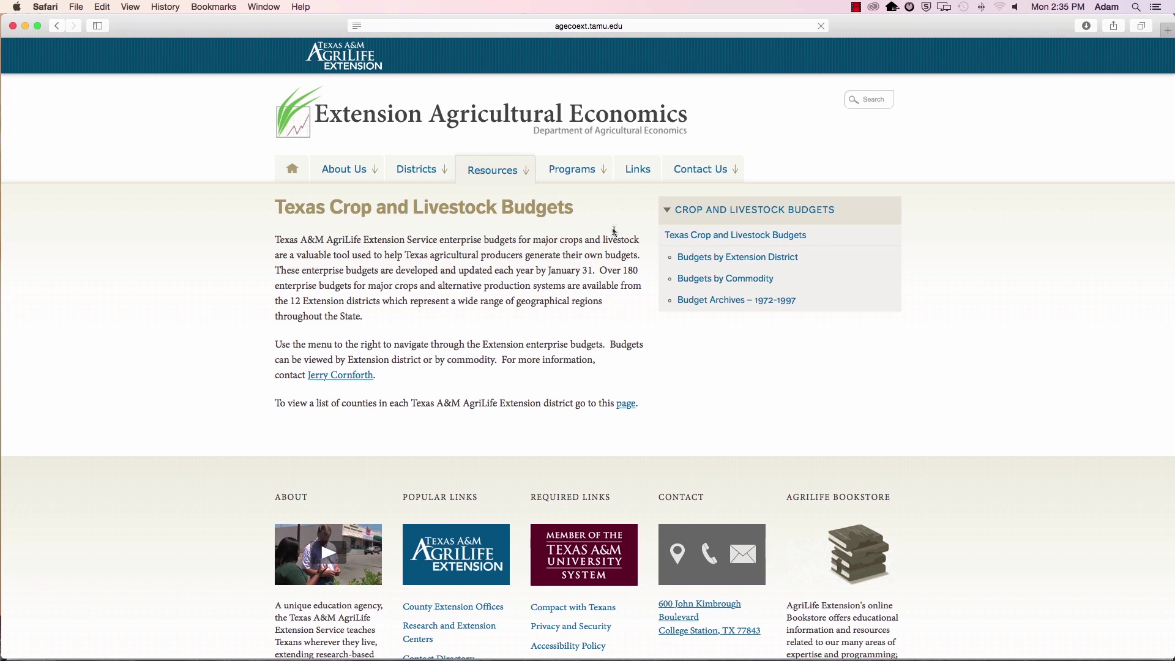
left_click(726, 258)
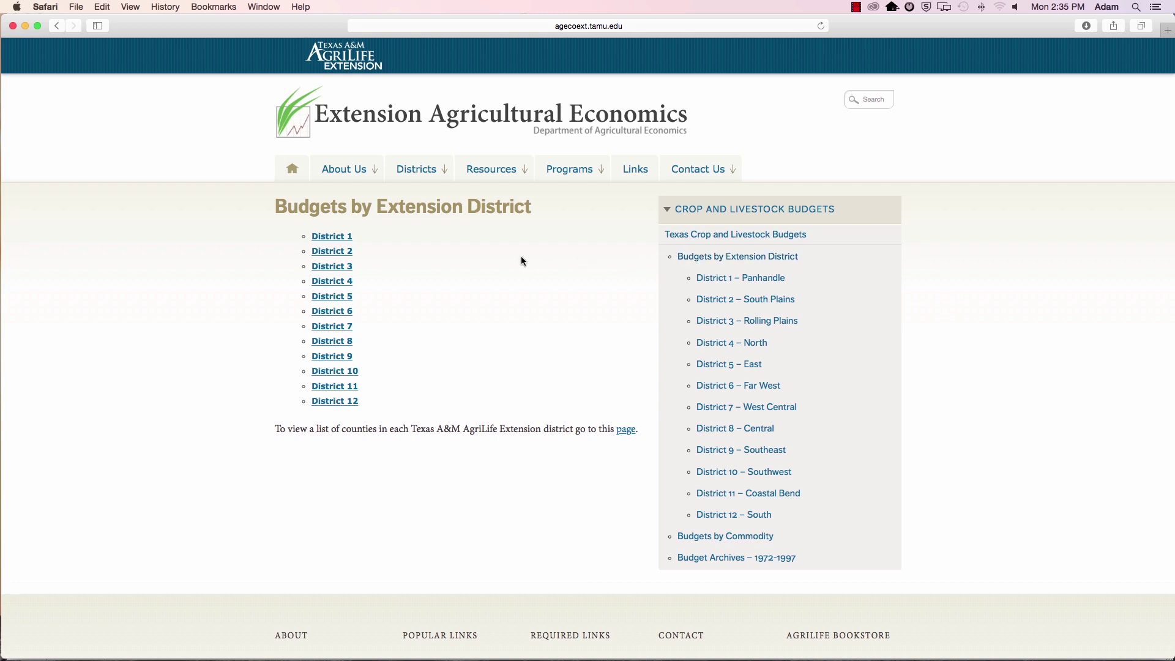
left_click(349, 268)
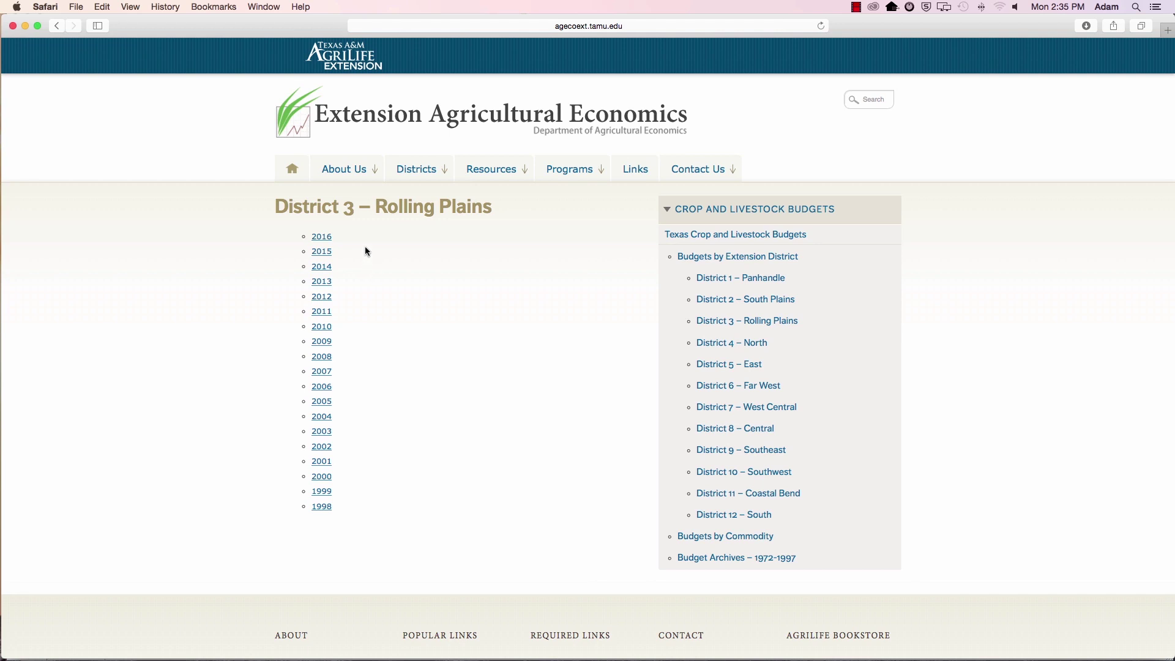
left_click(329, 242)
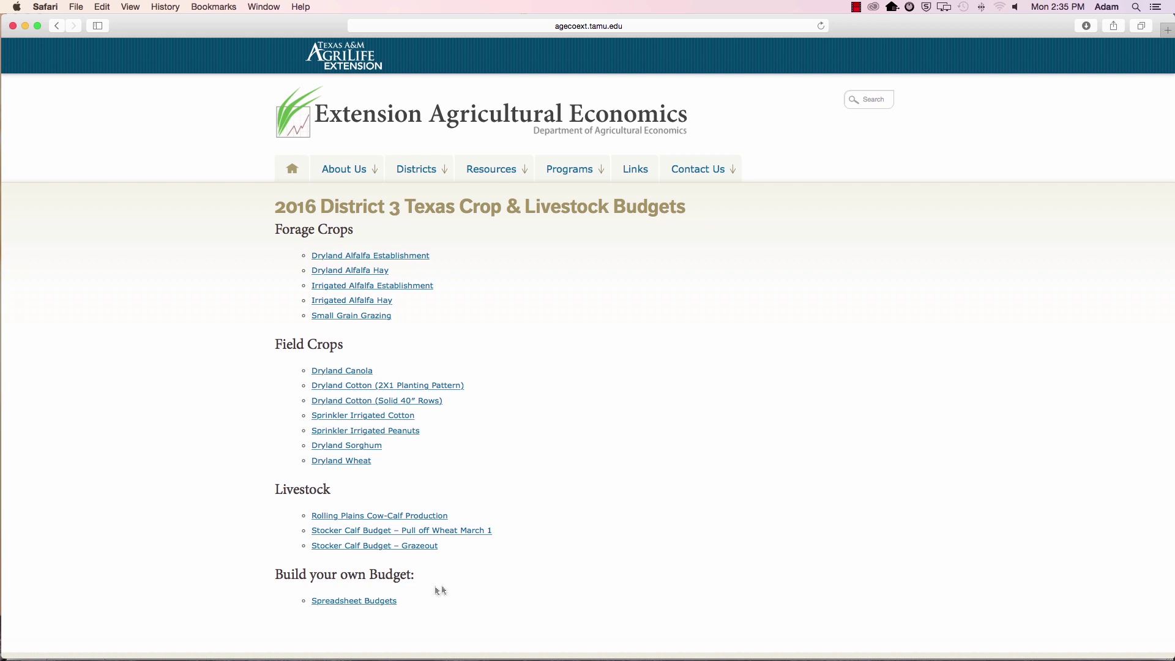
Download the spreadsheet budgets workbook and follow its Dryland Cotton (Solid 40" Rows) link in Excel
left_click(355, 603)
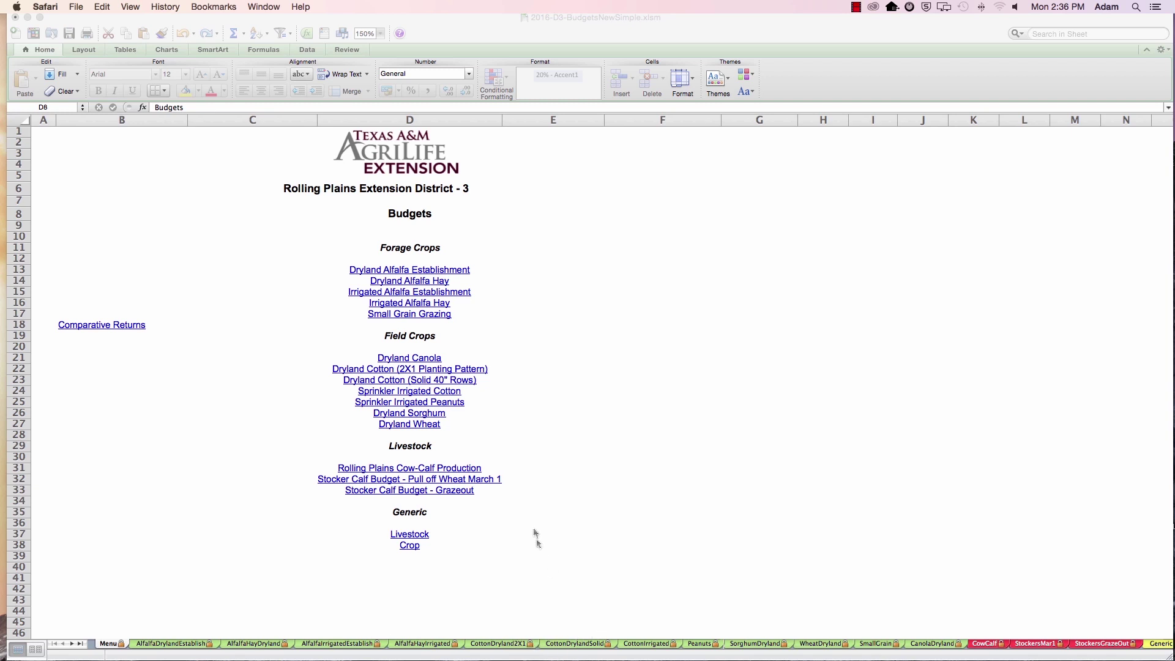
left_click(388, 383)
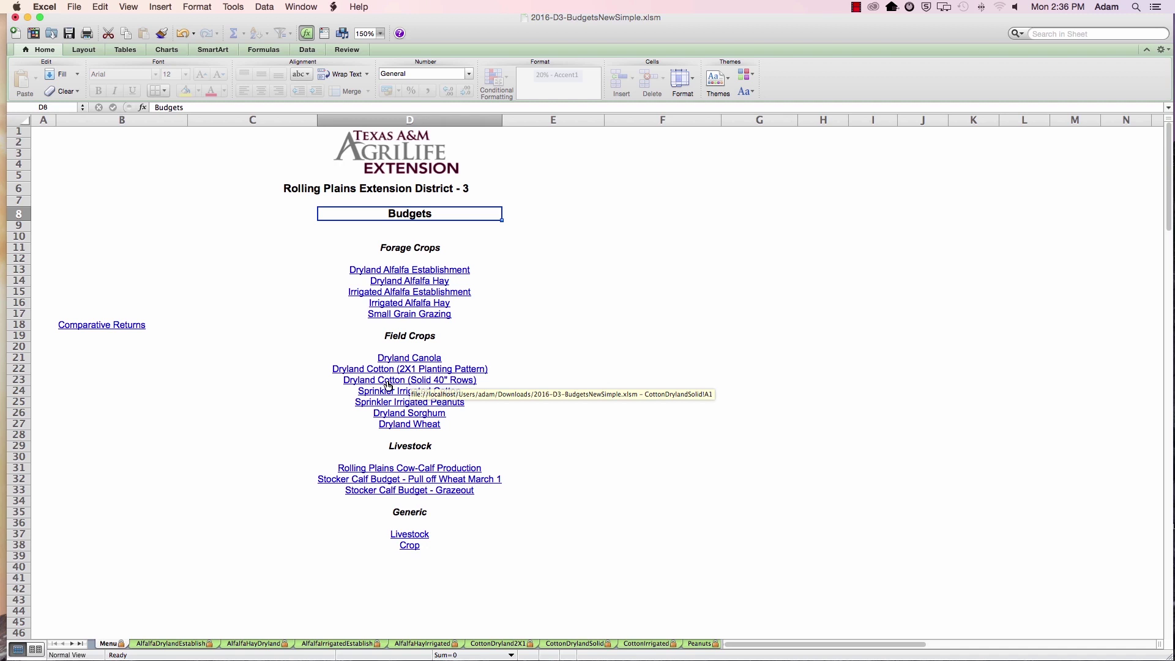
left_click(388, 380)
Open the CottonDrylandSolid budget sheet and dismiss the protected read-only cell warning
double_click(366, 382)
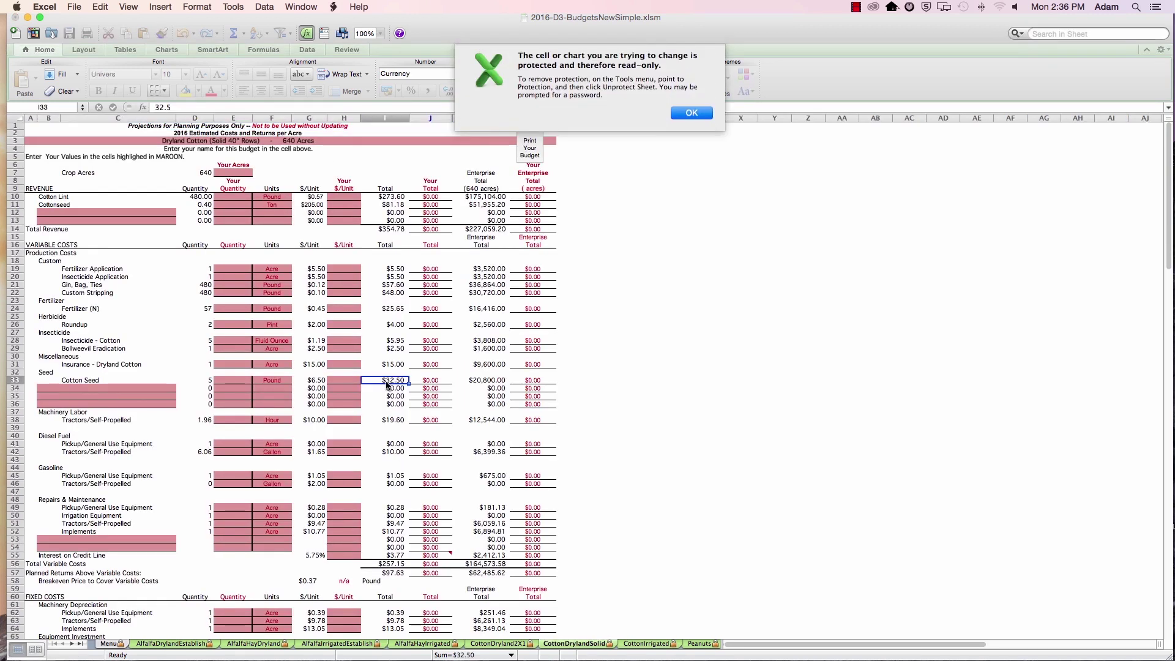
left_click(692, 113)
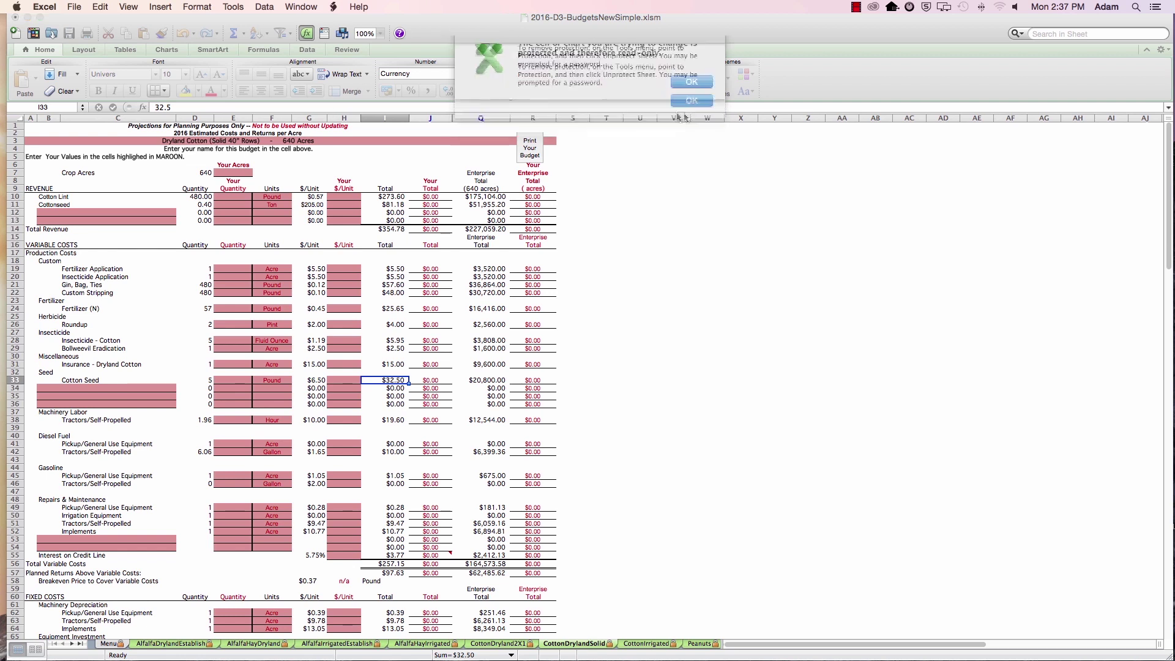
Title the budget 'smith place cotton cash rent' and enter 320 as Your Acres
left_click(164, 141)
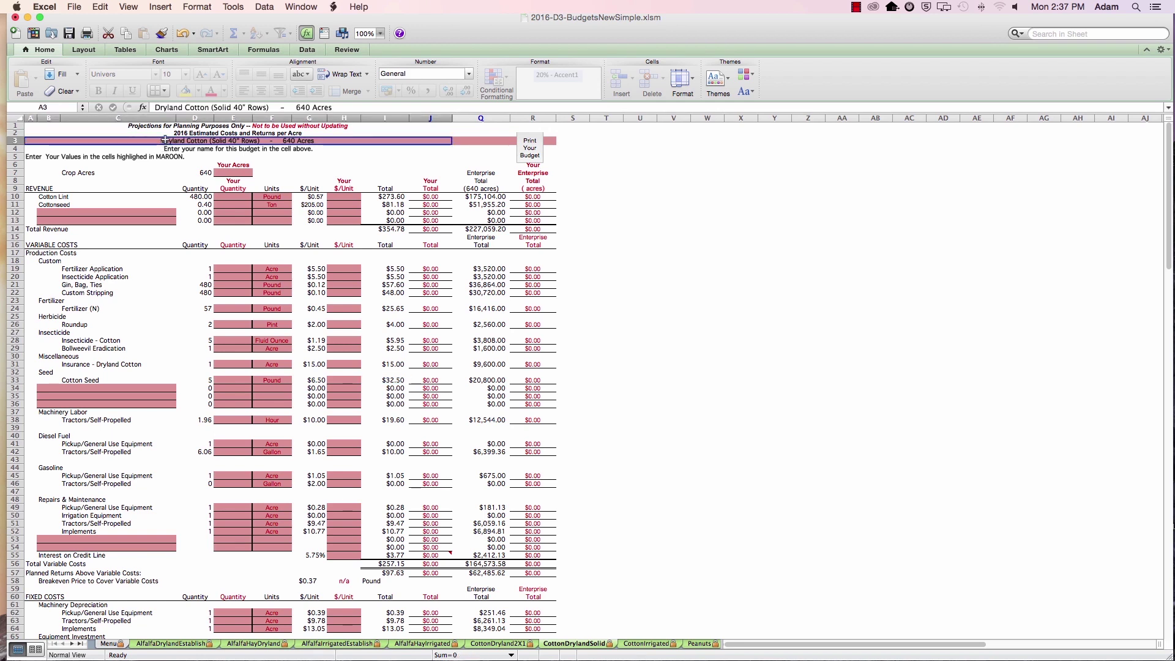
type("smith p")
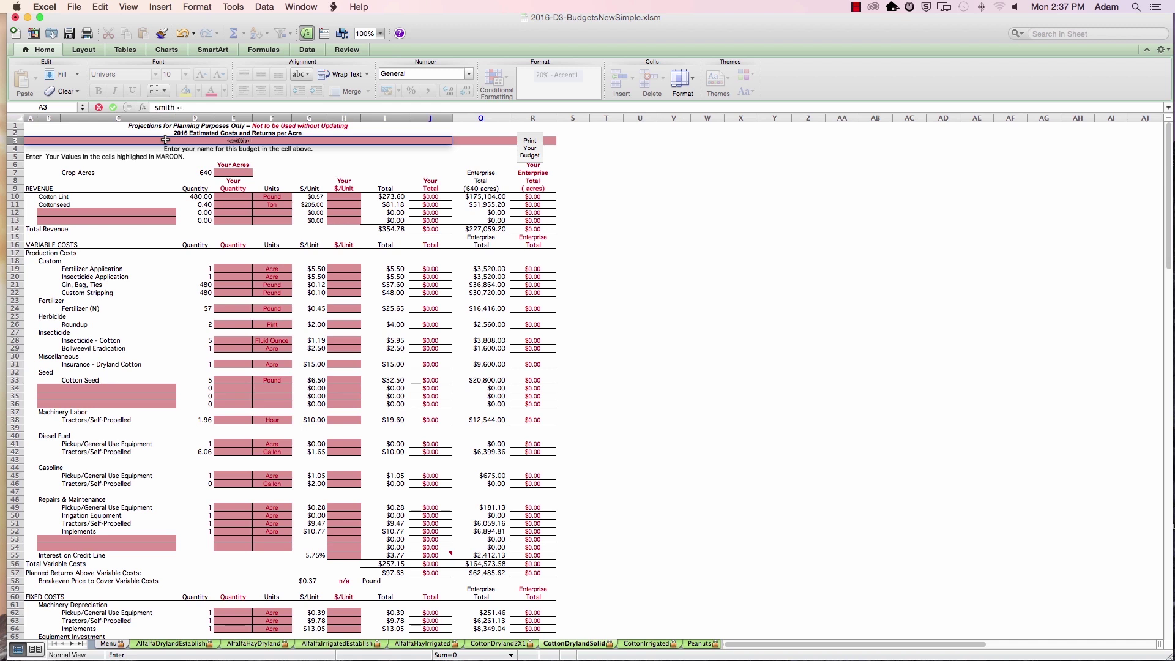
type("lace cotton cash rent")
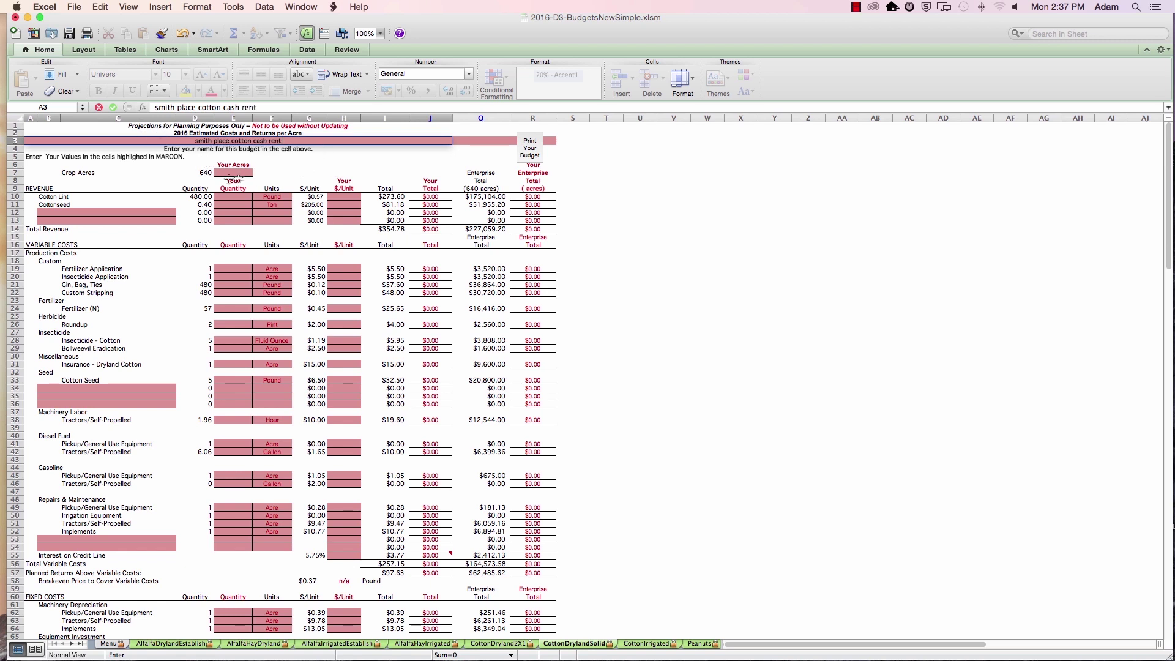
left_click(238, 175)
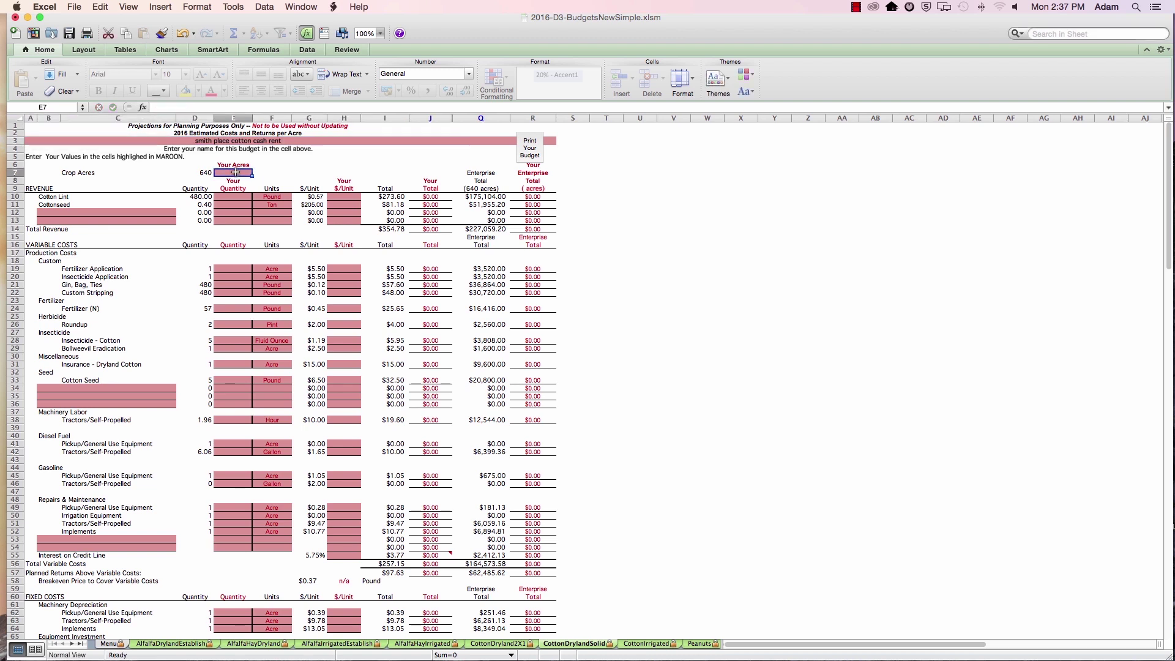
type("32")
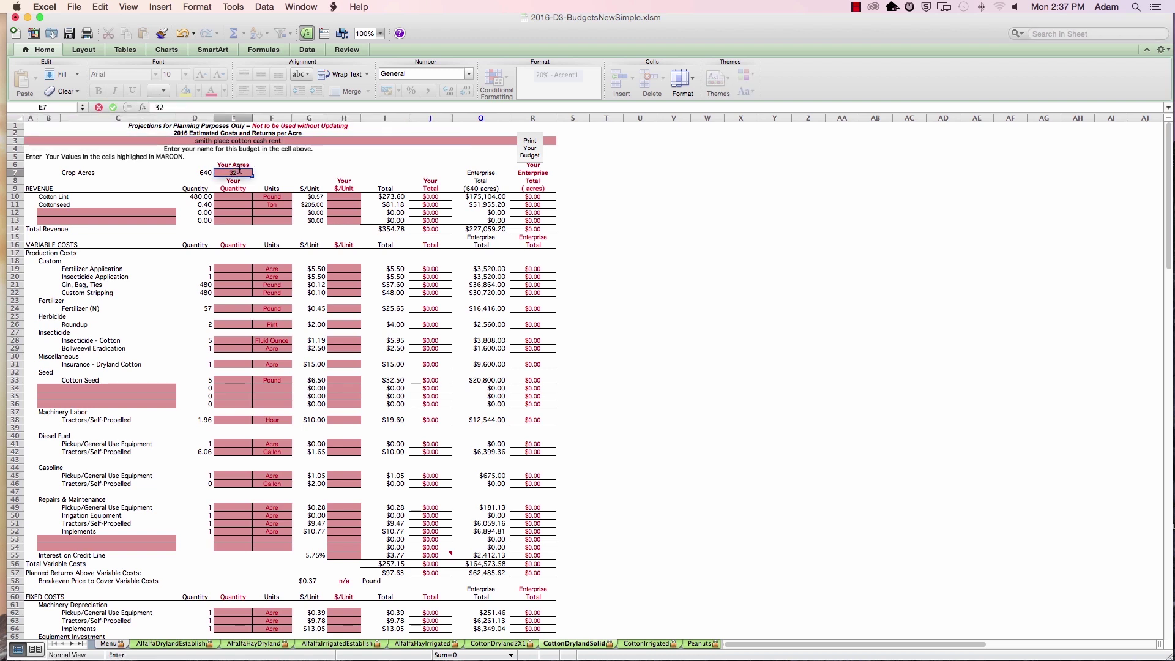
type("0")
left_click(208, 244)
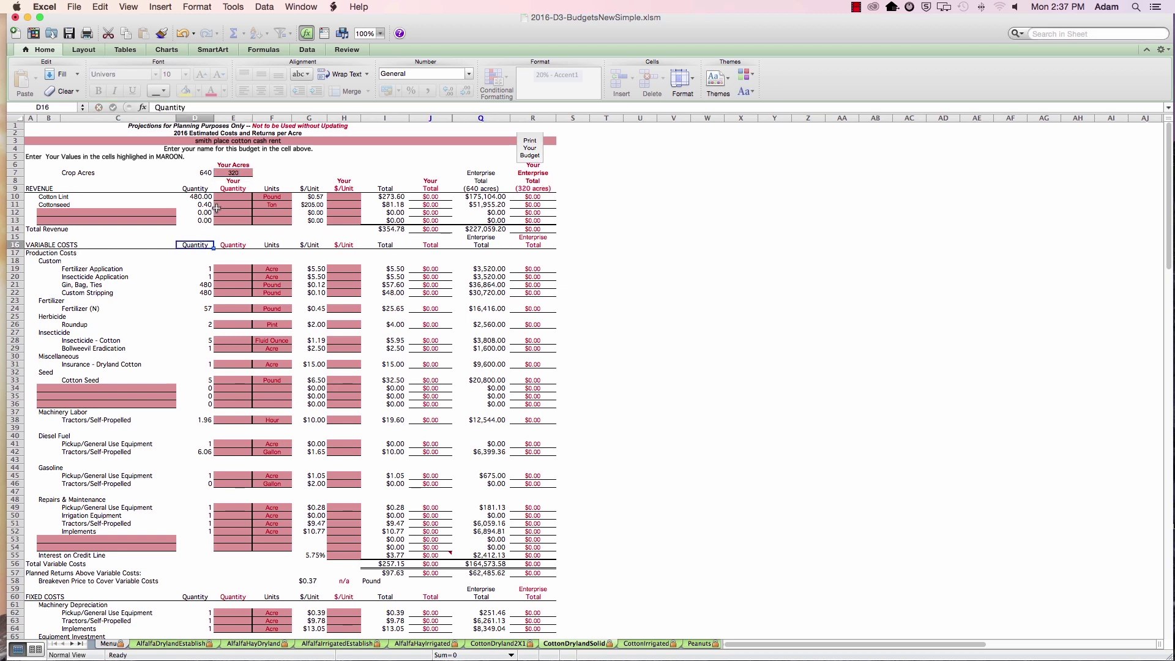
Enter your yields of 380 pounds cotton lint and 0.28 ton cottonseed
left_click(90, 173)
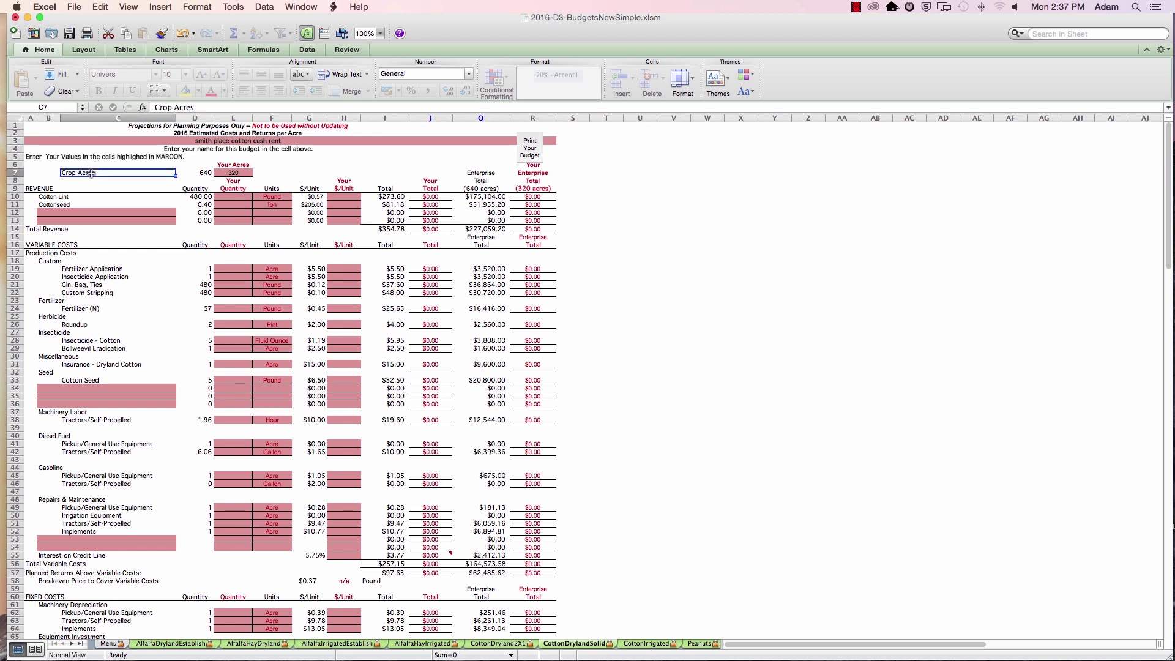
left_click(230, 196)
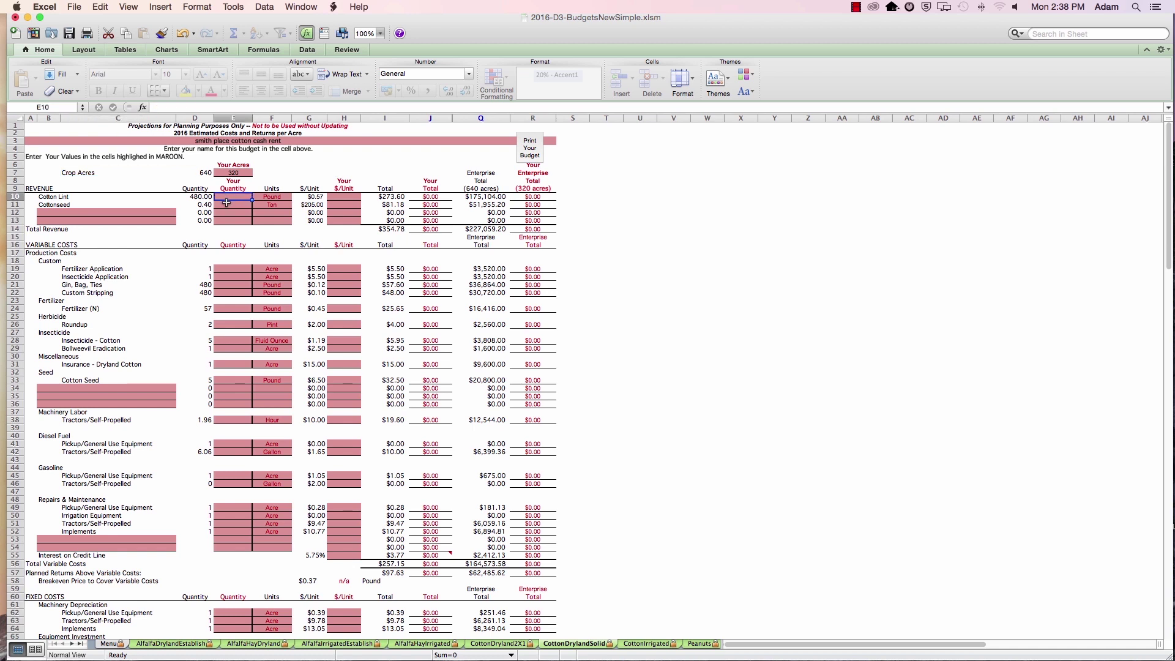
type("380")
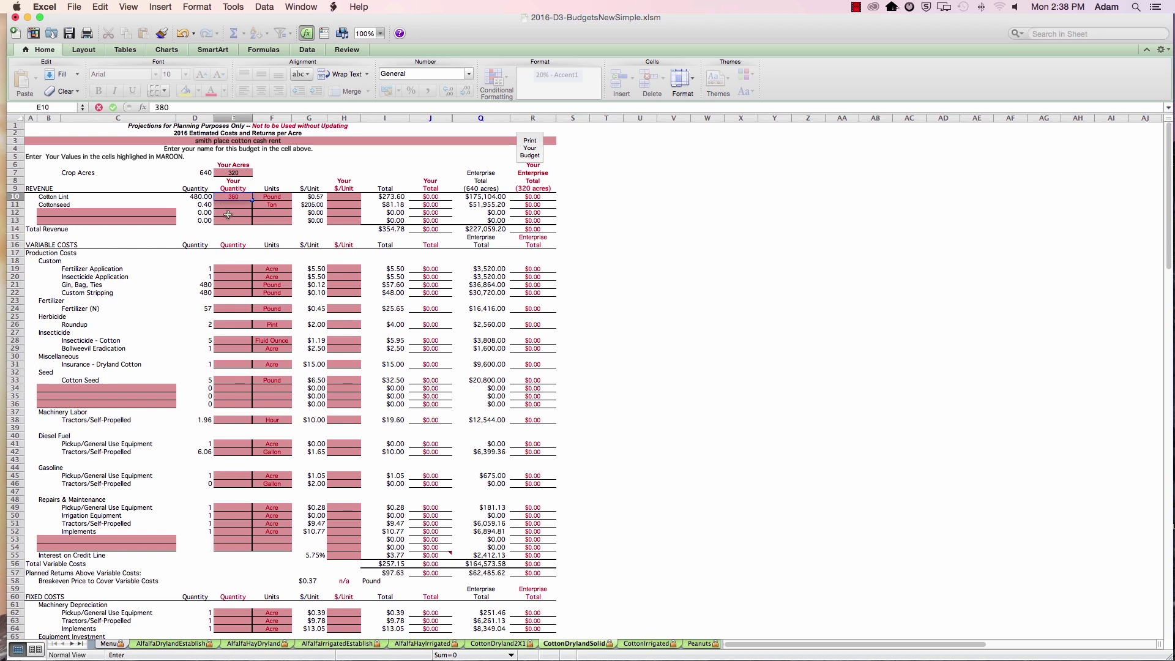
left_click(233, 207)
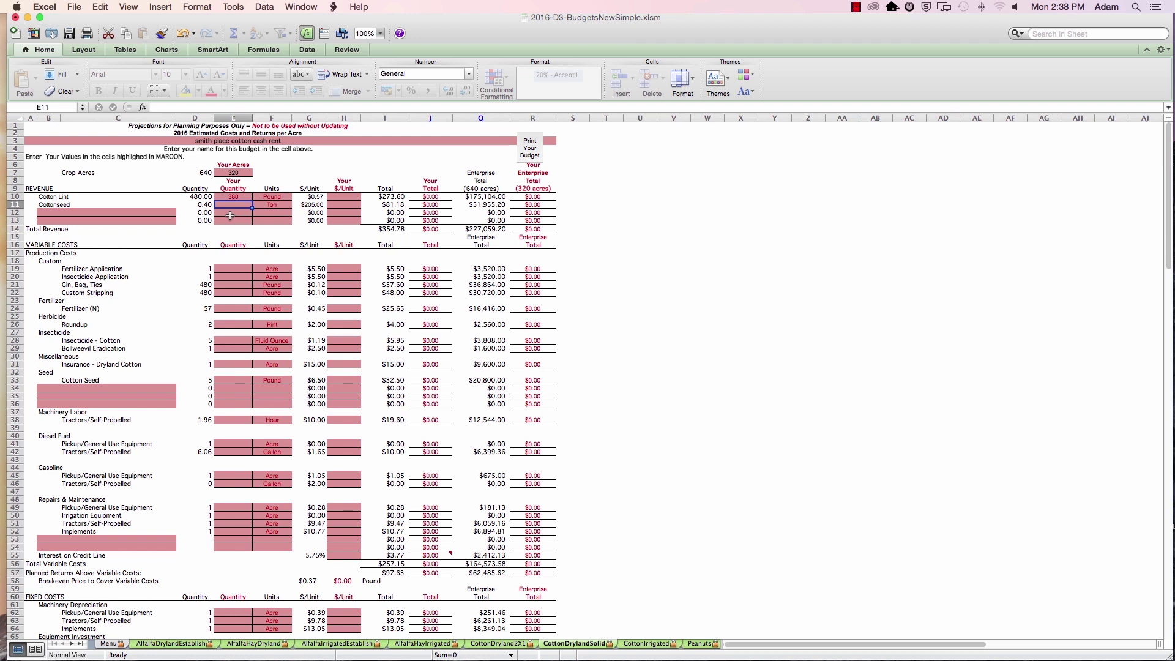
type(".28")
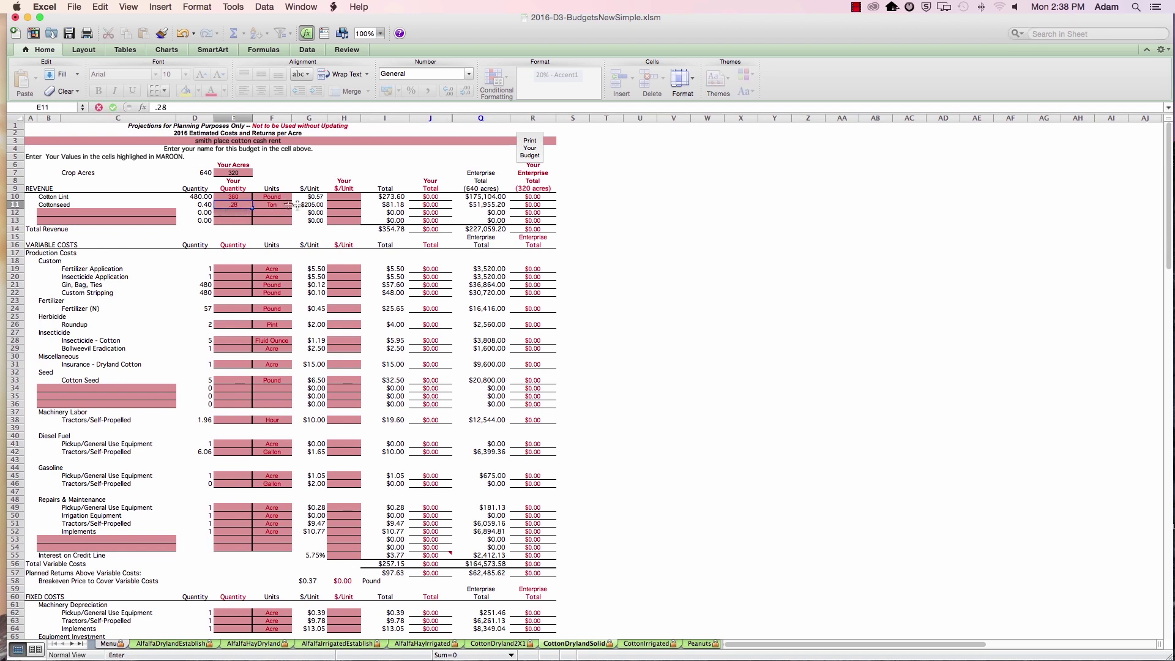
Price lint at $0.64 per pound and cottonseed at $185 per ton
left_click(338, 197)
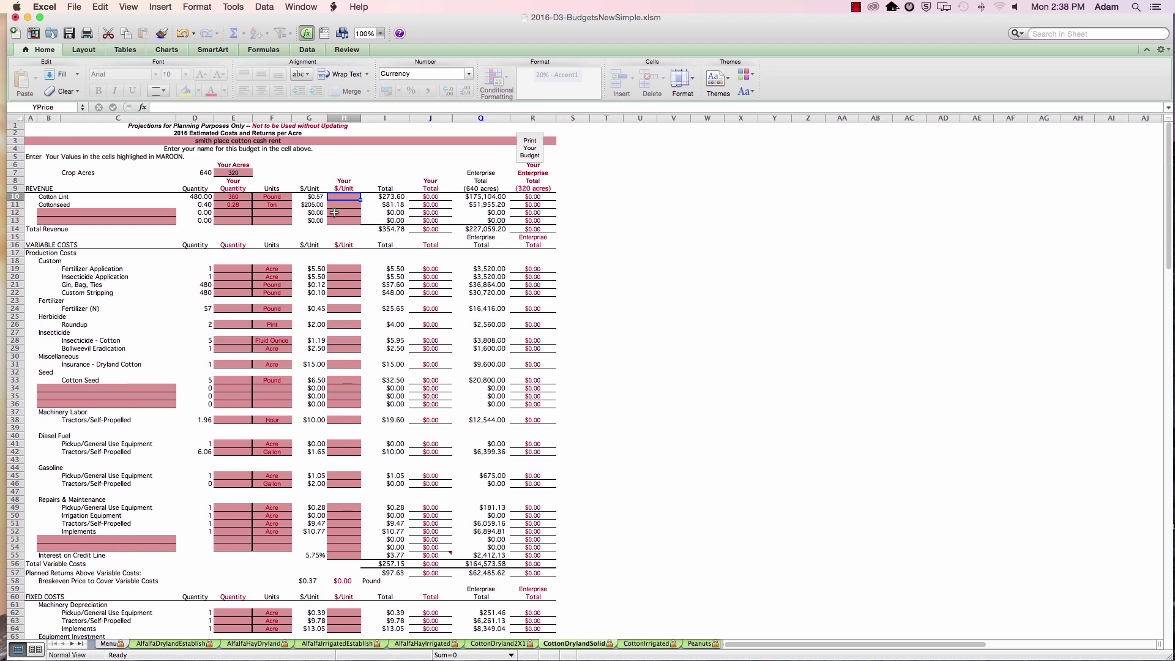
type(".64")
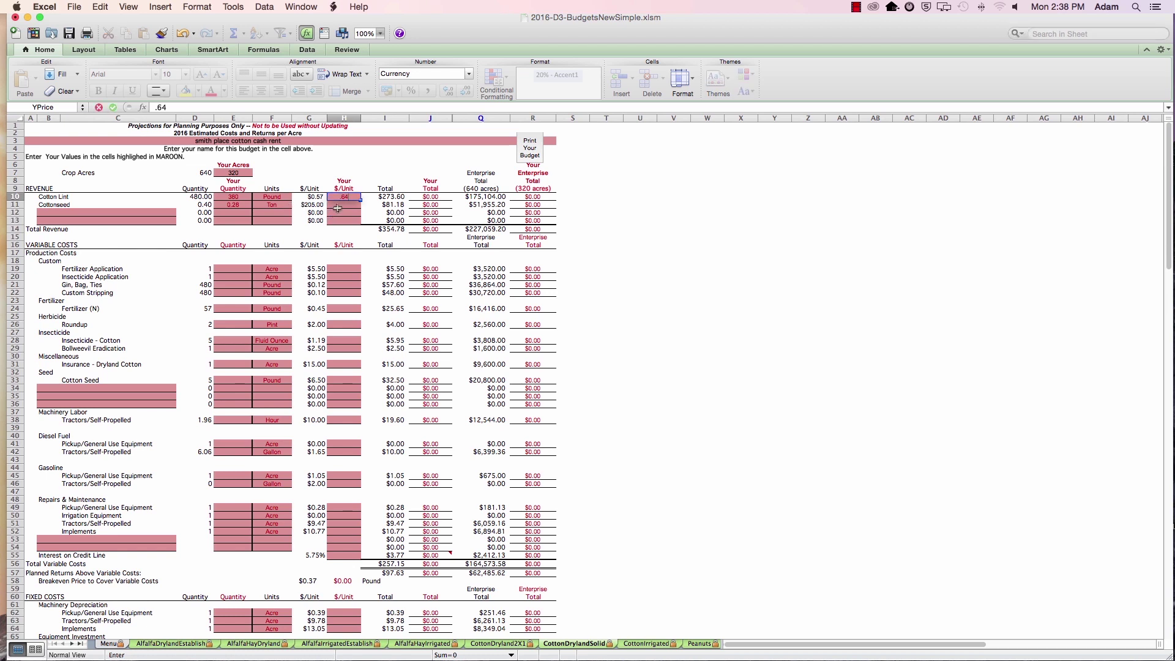
key("Return")
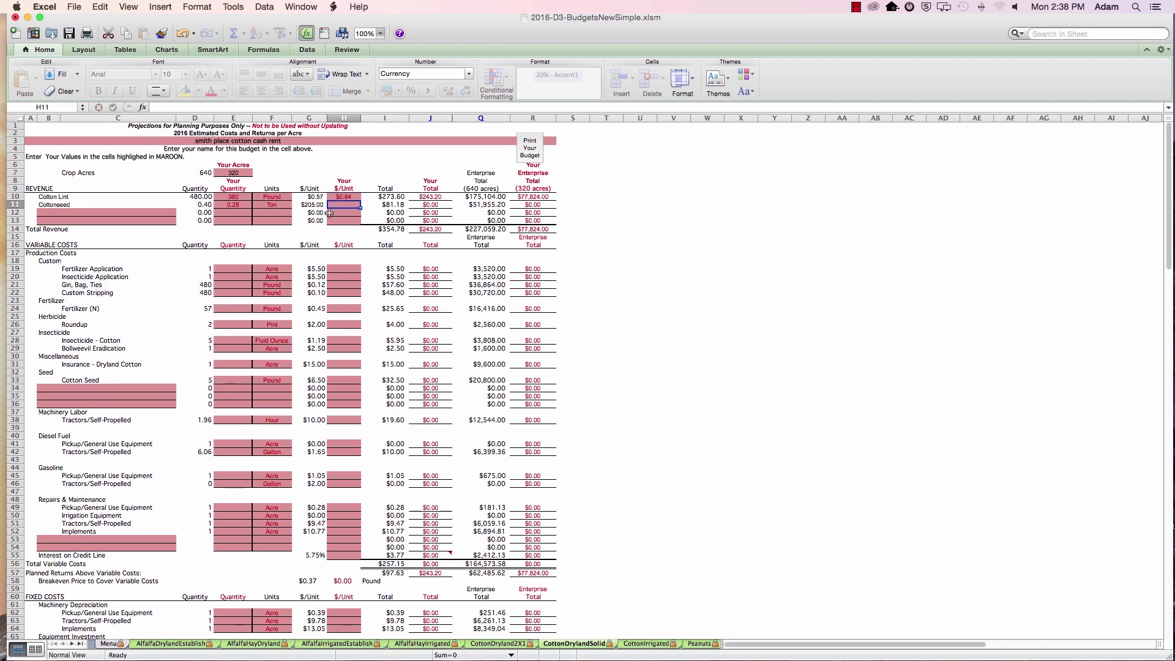
type("1")
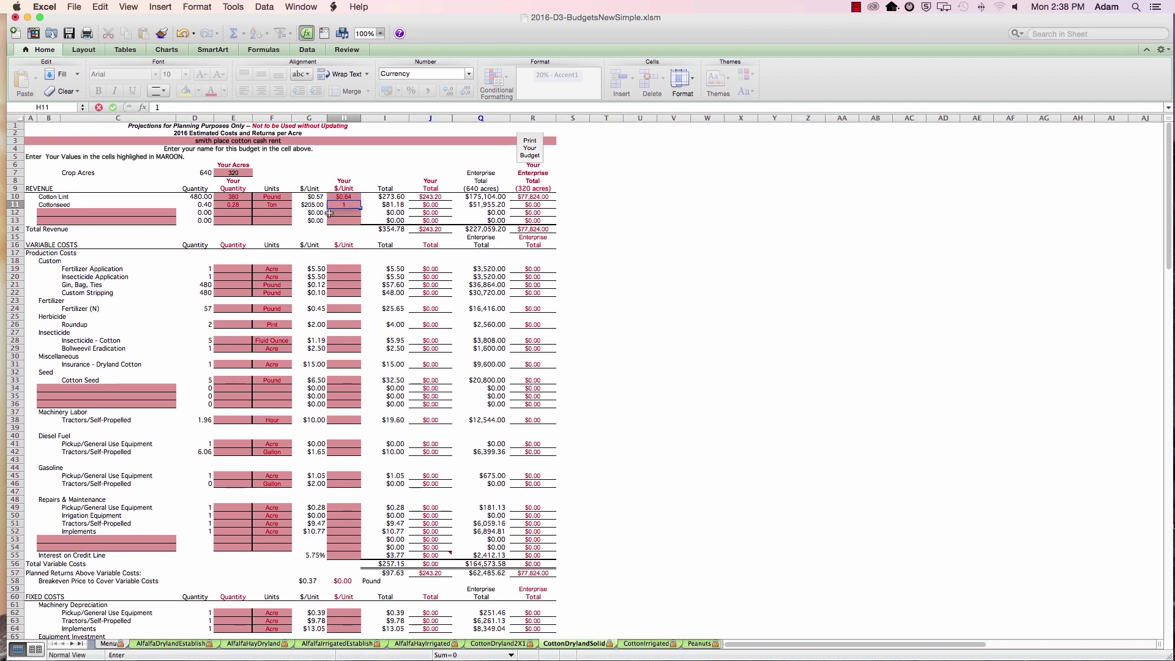
type("85")
left_click(355, 237)
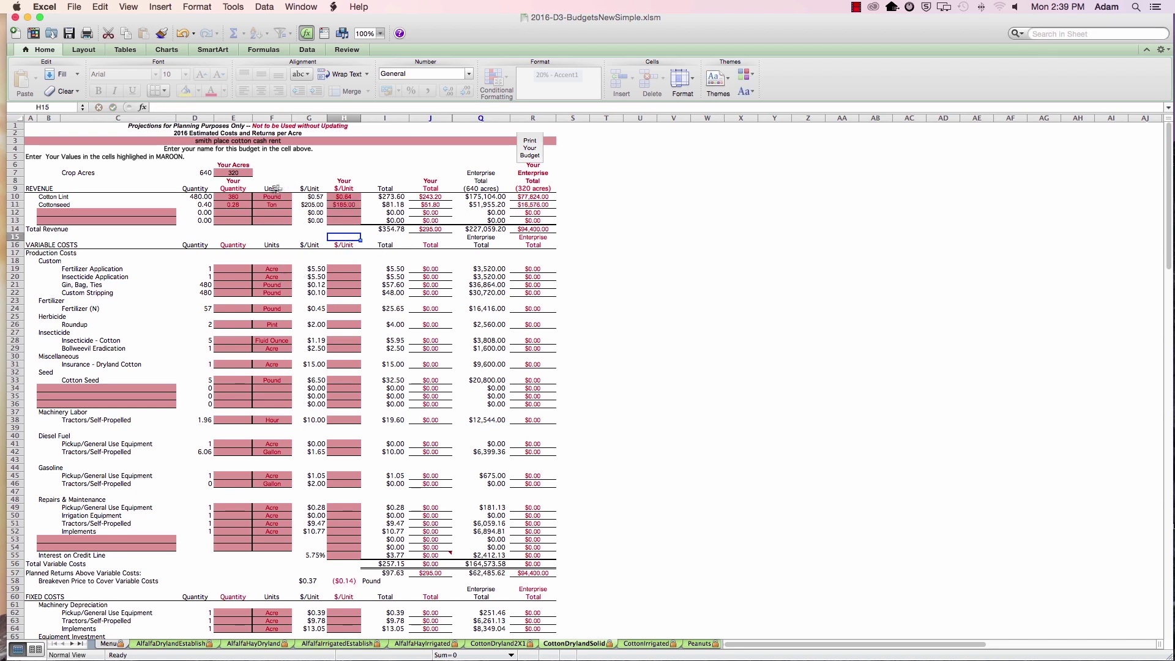
left_click(107, 211)
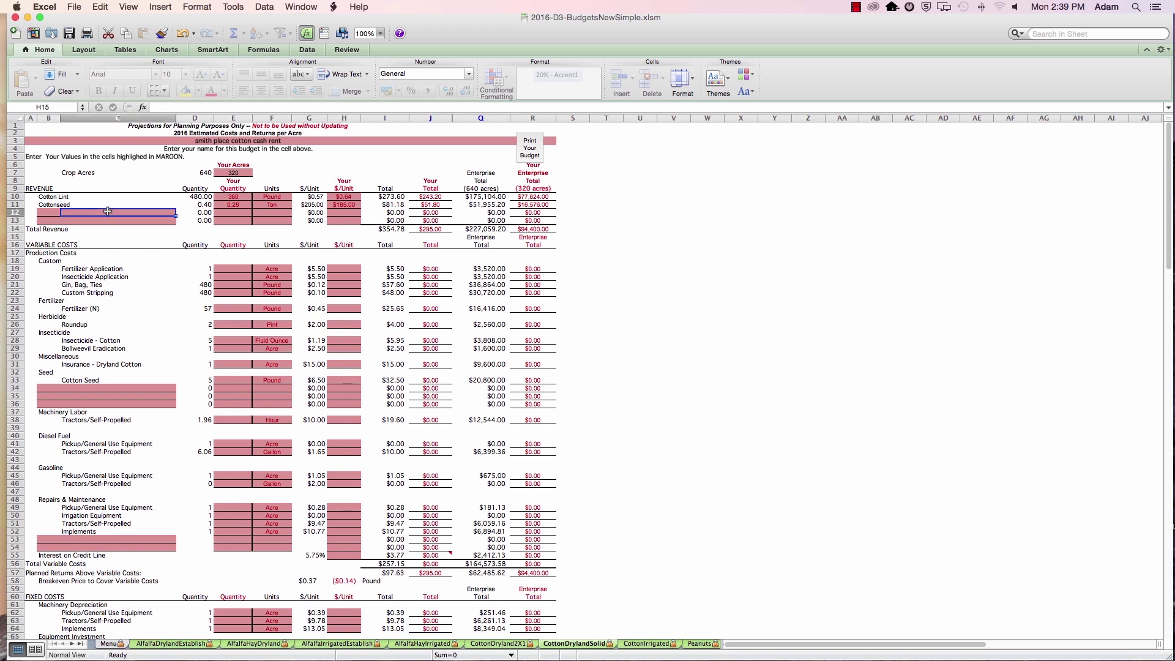
left_click(48, 212)
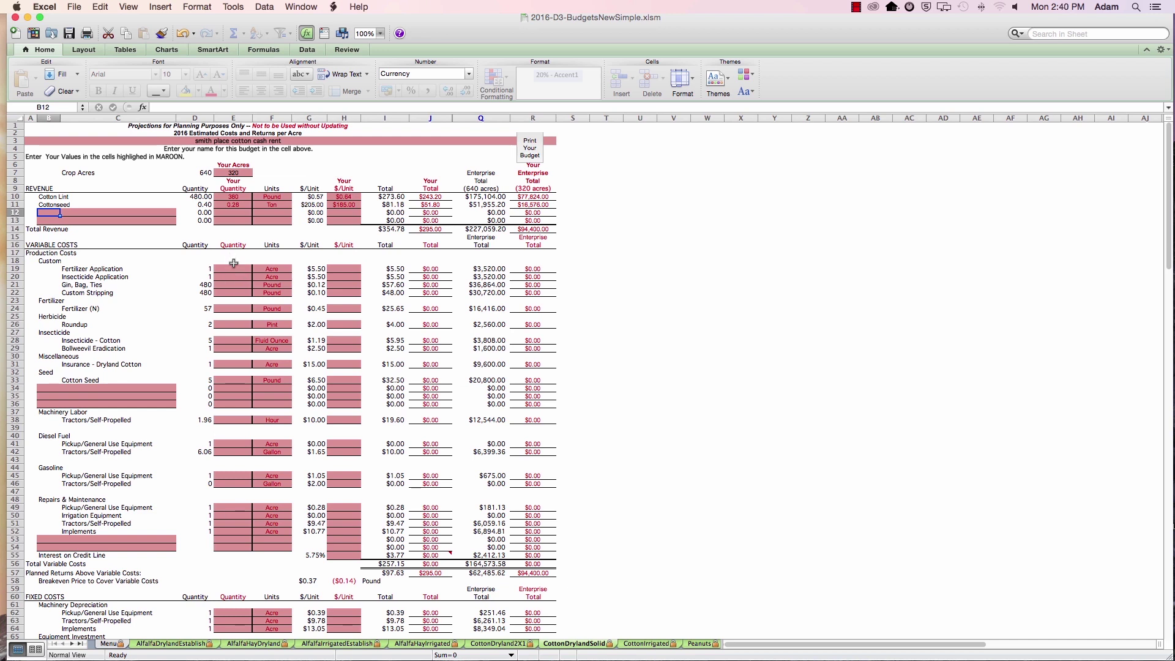
Enter custom fertilizer and insecticide application quantities of 1 acre at $6.00
left_click(236, 270)
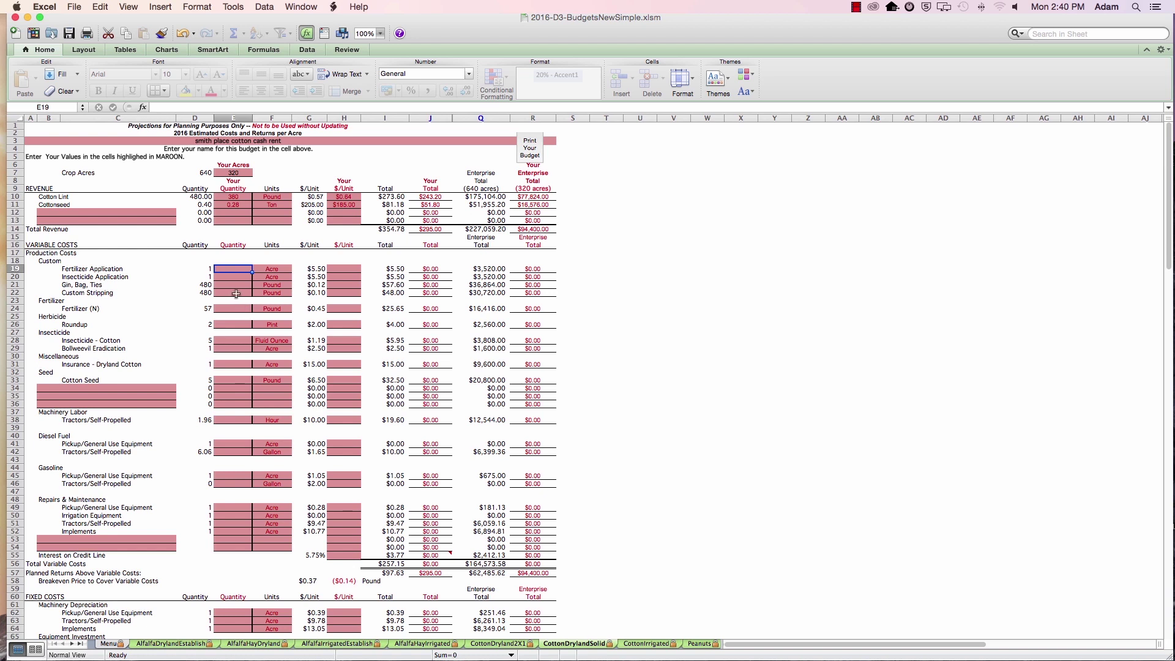
type("1")
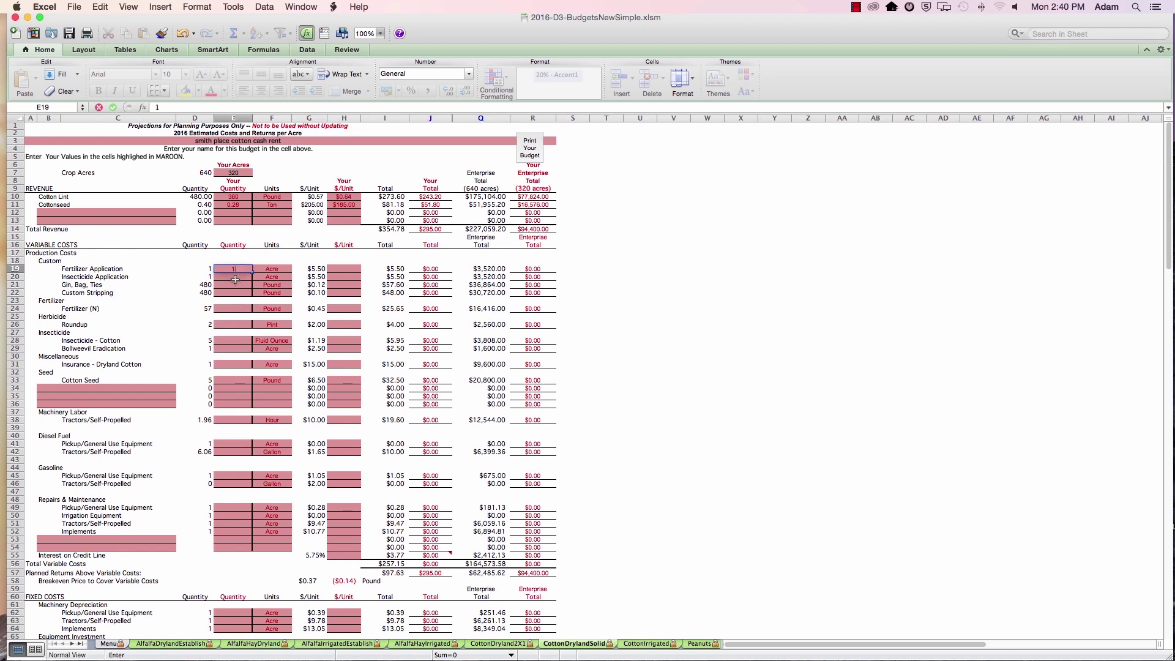
key("Return")
type("1")
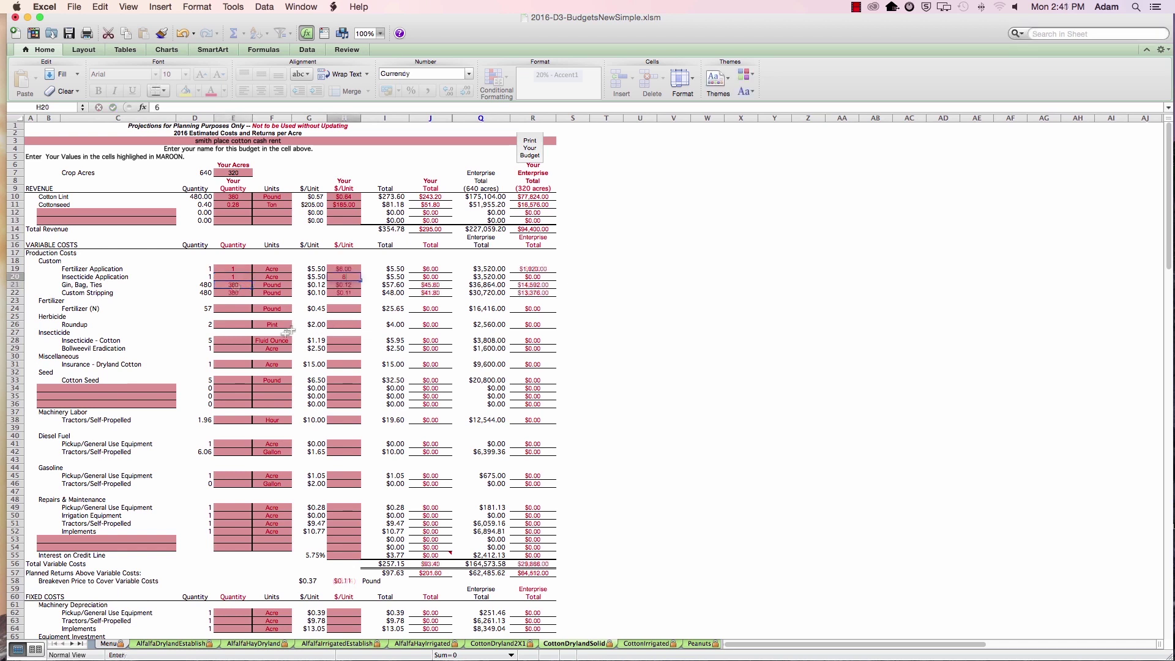
left_click(233, 311)
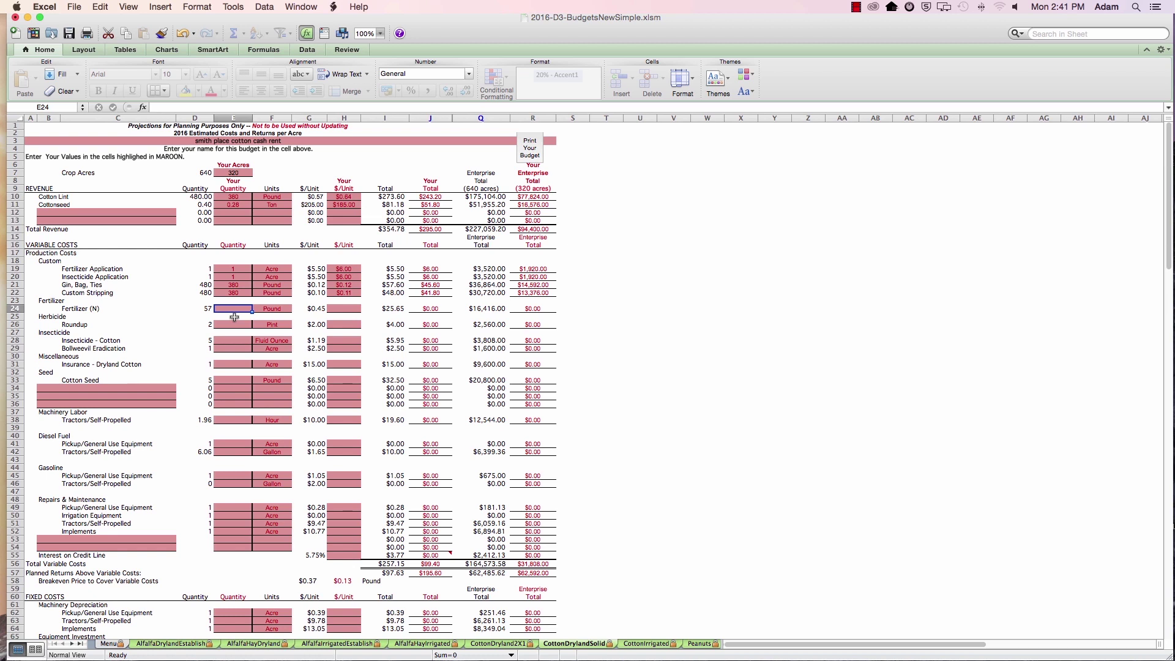
Enter 55 pounds of nitrogen fertilizer at $0.45 per pound
type("5")
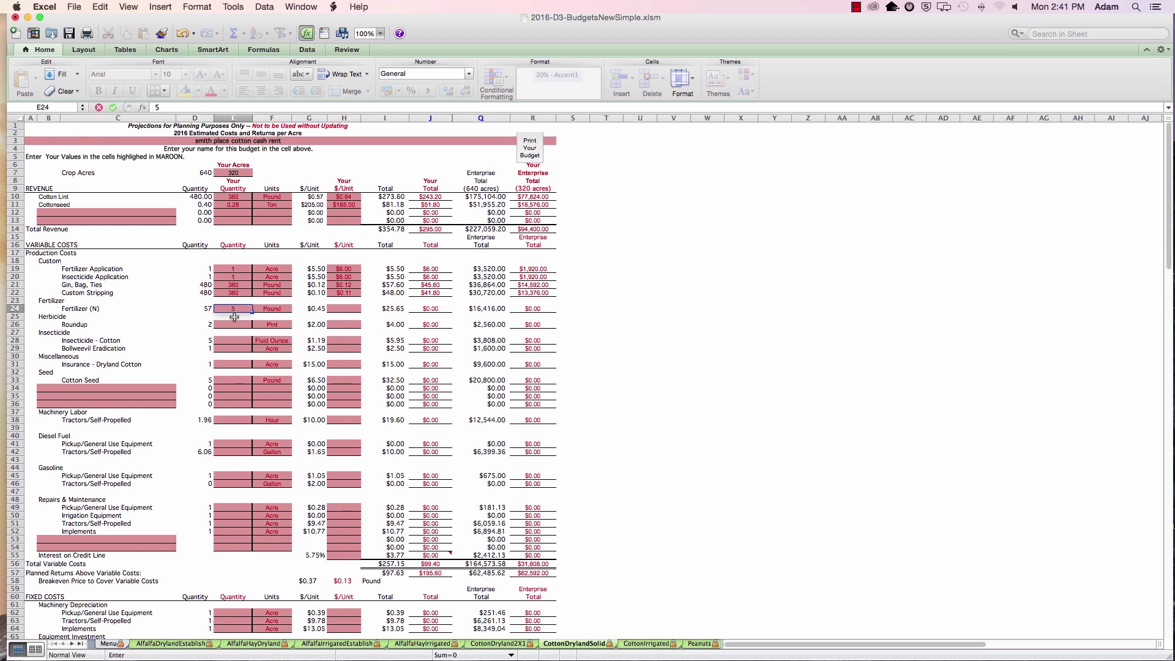
type("55")
key("BackSpace")
left_click(340, 310)
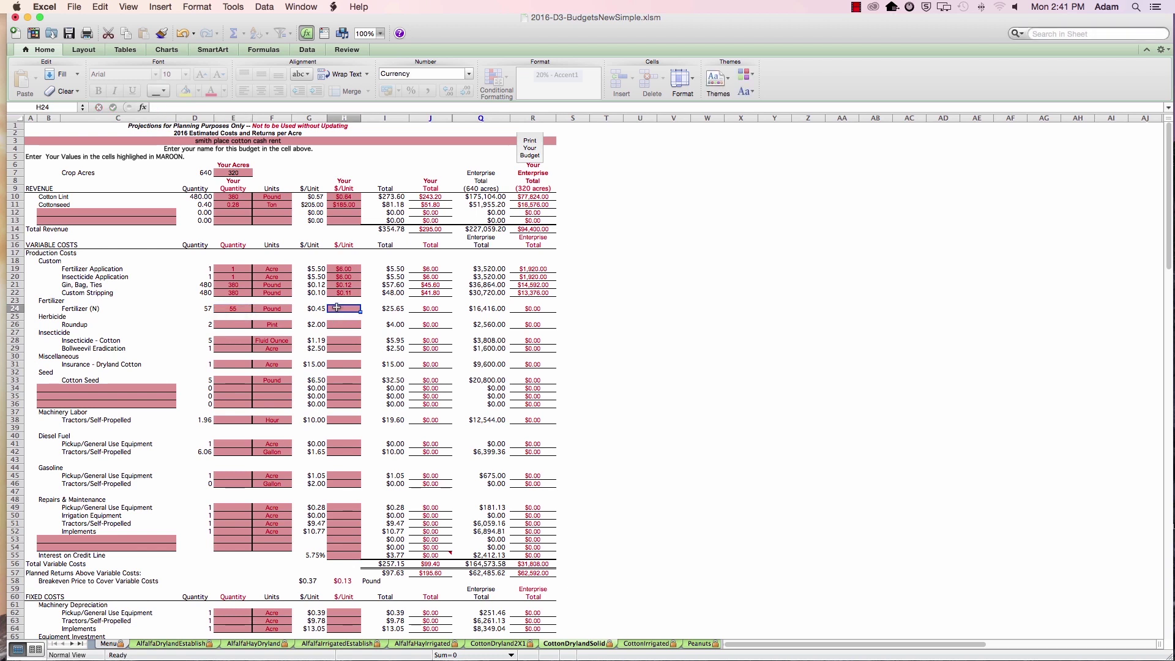
type(".45")
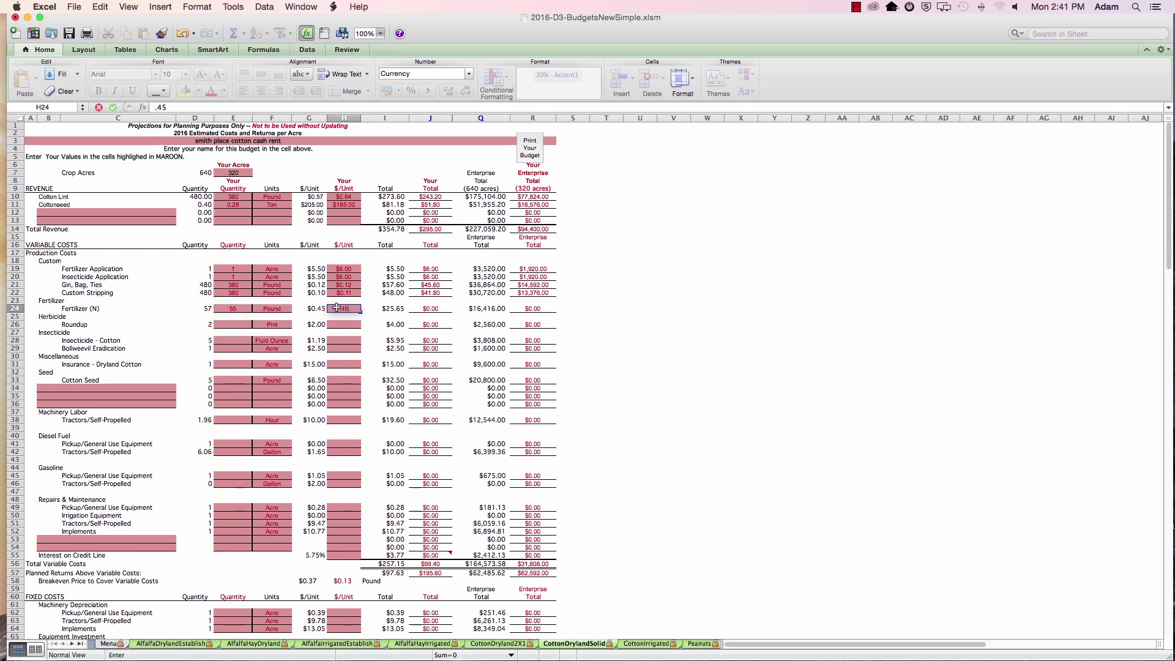
left_click(236, 325)
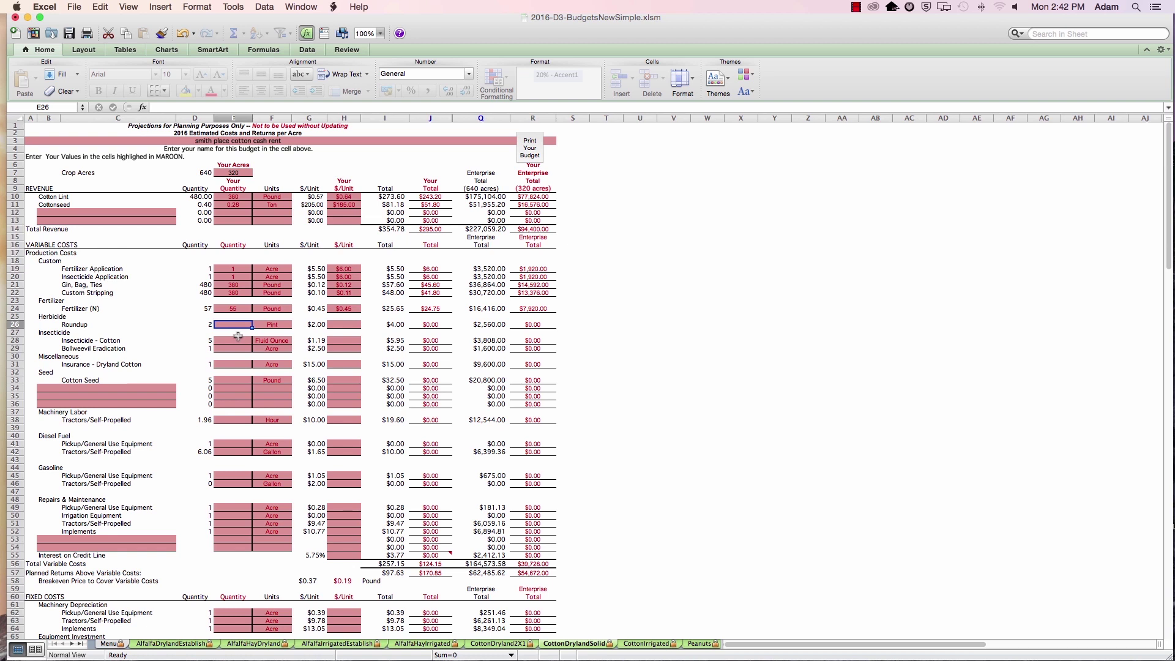
Enter Roundup at 2 pints × $2.00, insecticide price $1.25, and boll weevil quantity 0.75
type("2")
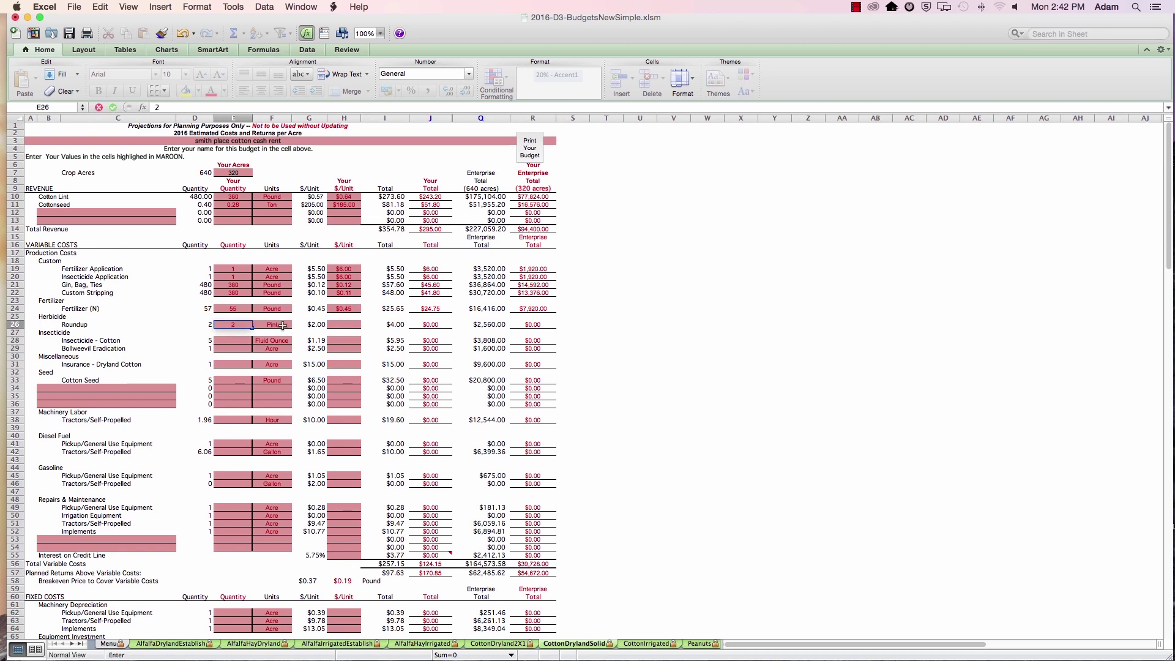
left_click(342, 325)
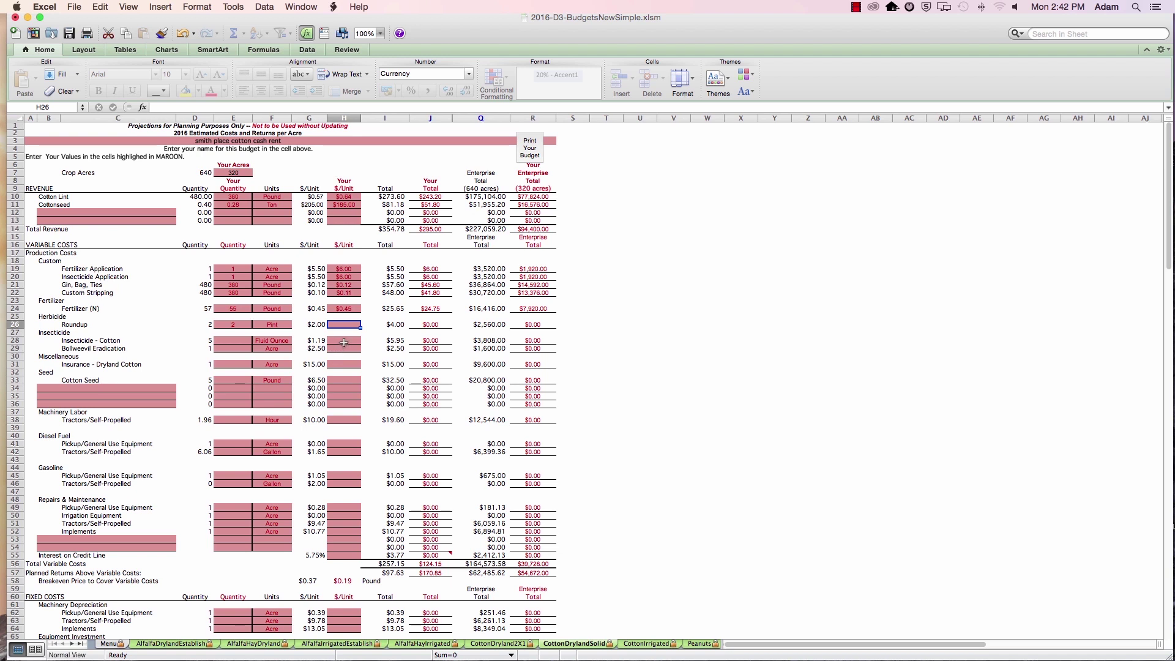
type("2")
left_click(344, 342)
type("1.25")
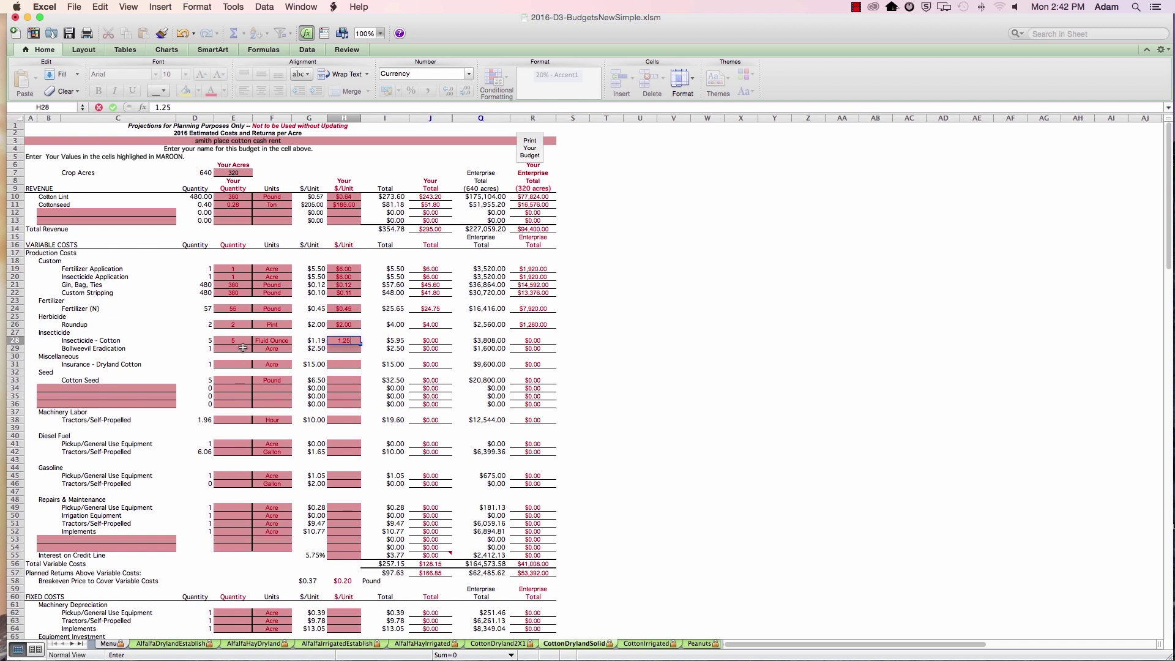
left_click(237, 349)
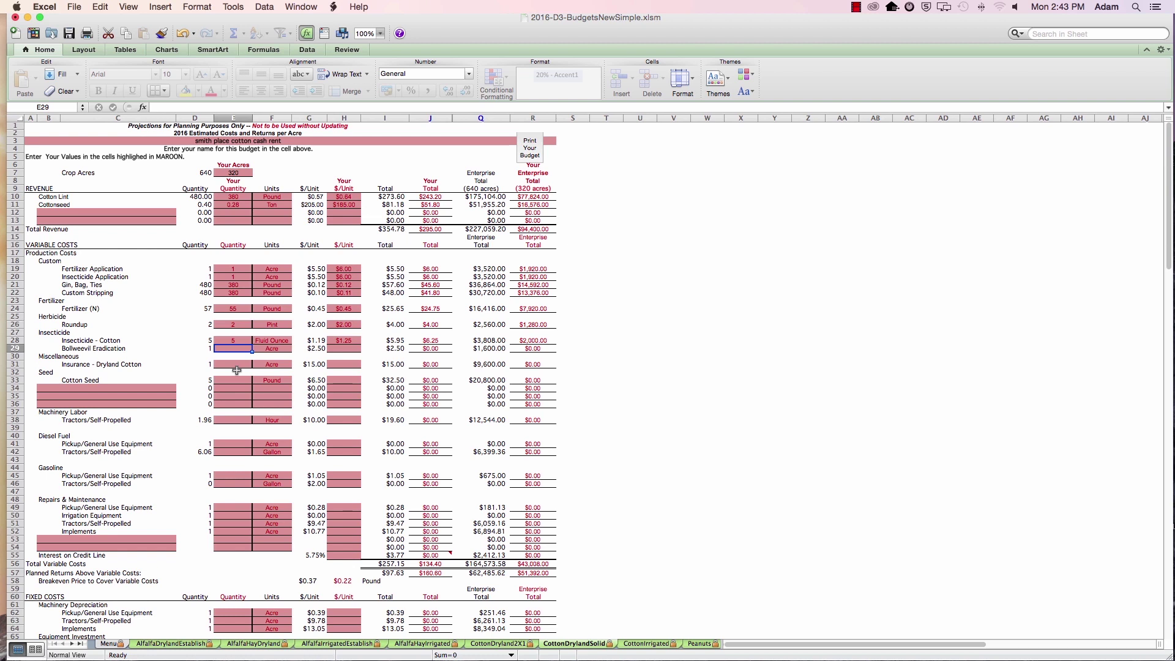
type(".75")
Change the boll weevil eradication unit to /bale
left_click(342, 349)
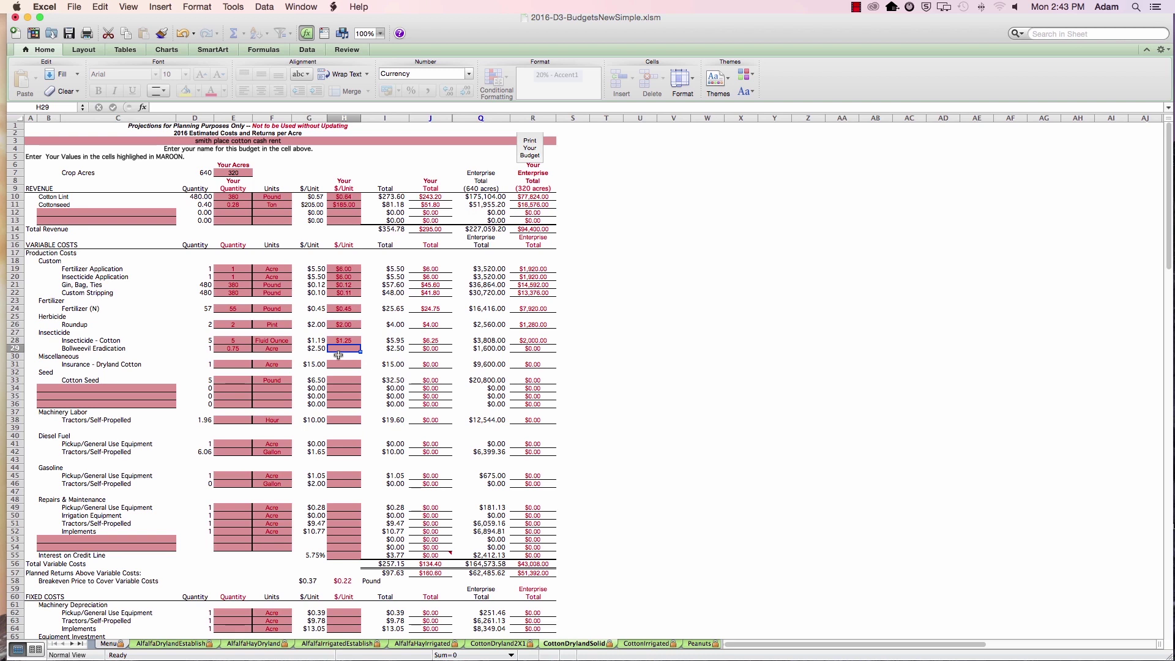
left_click(270, 350)
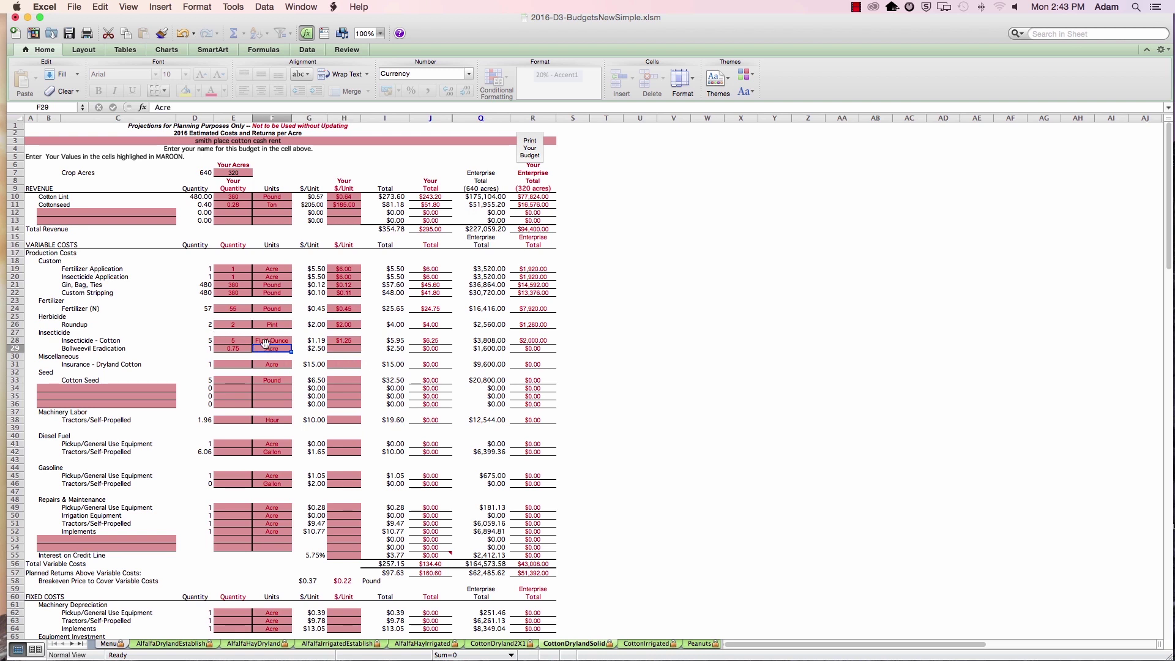
type("/bale")
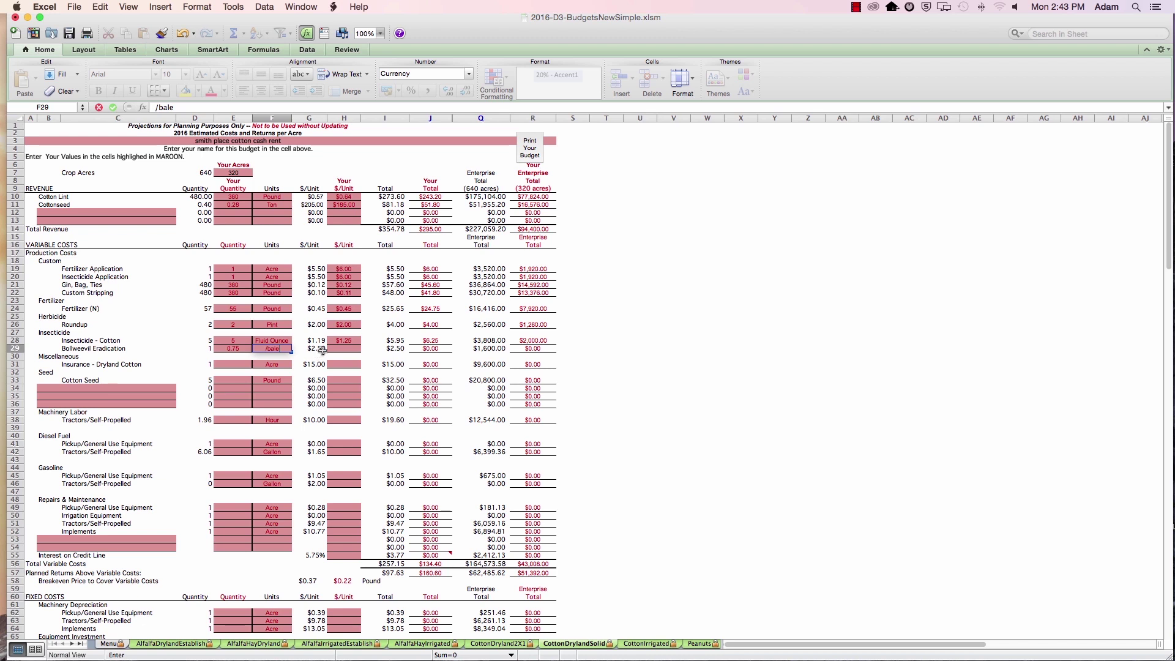
left_click(241, 380)
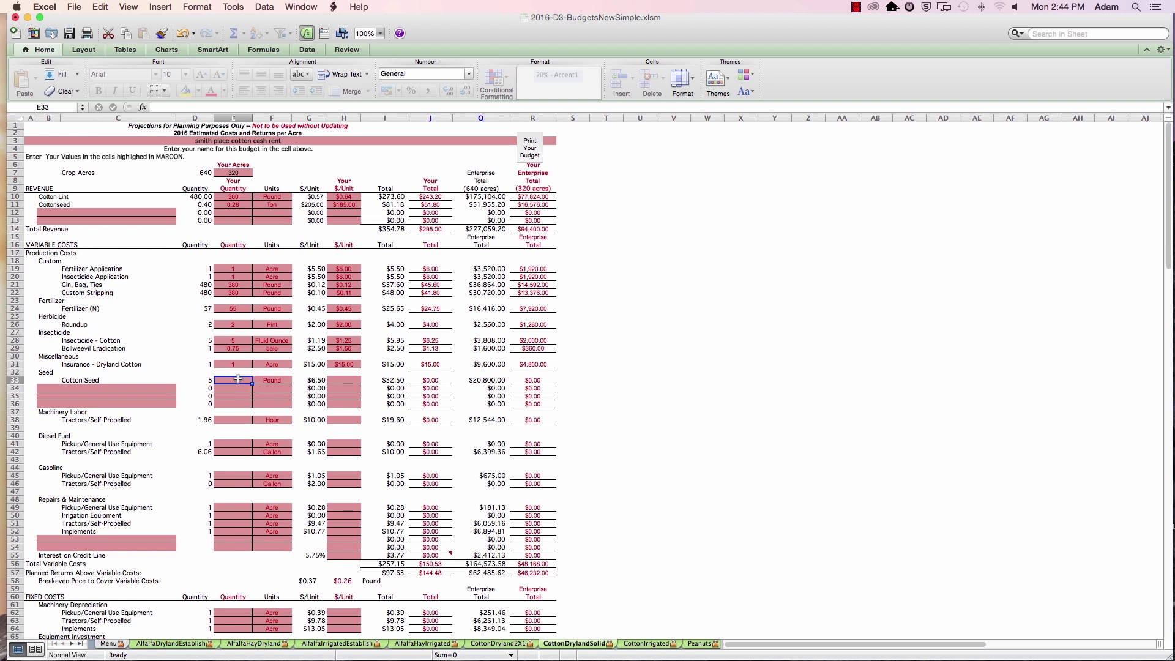
Enter cotton seed as 28 Thousand seeds at $1.75 per thousand, totalling $49.00
left_click(277, 381)
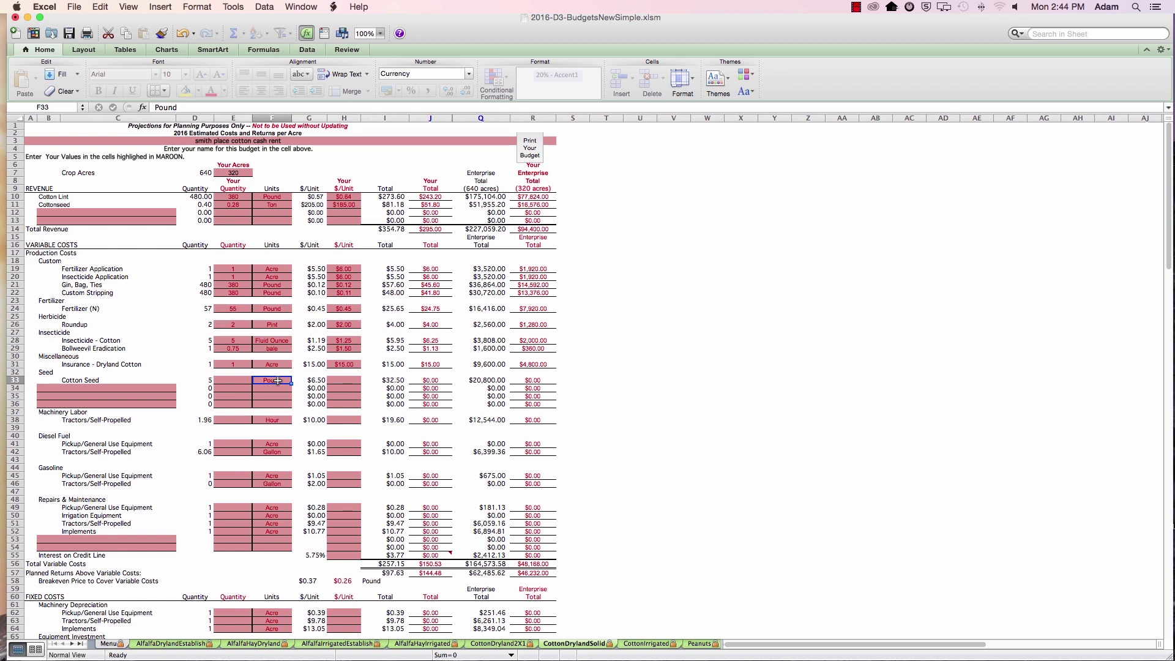
type("Th")
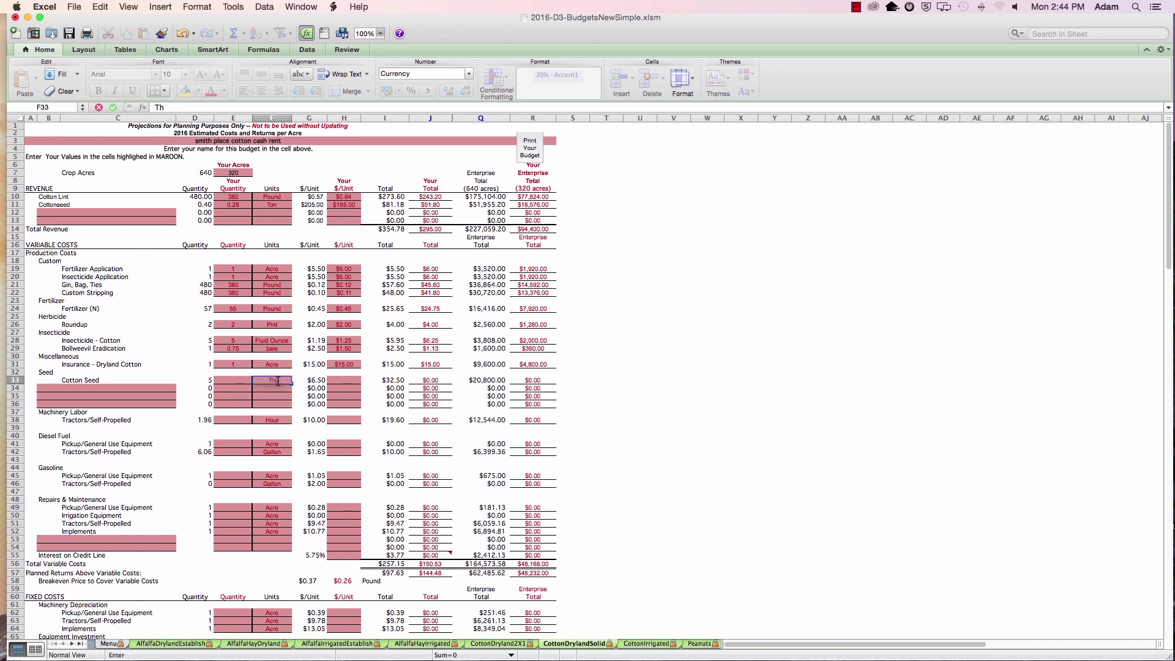
type("ousand")
left_click(243, 380)
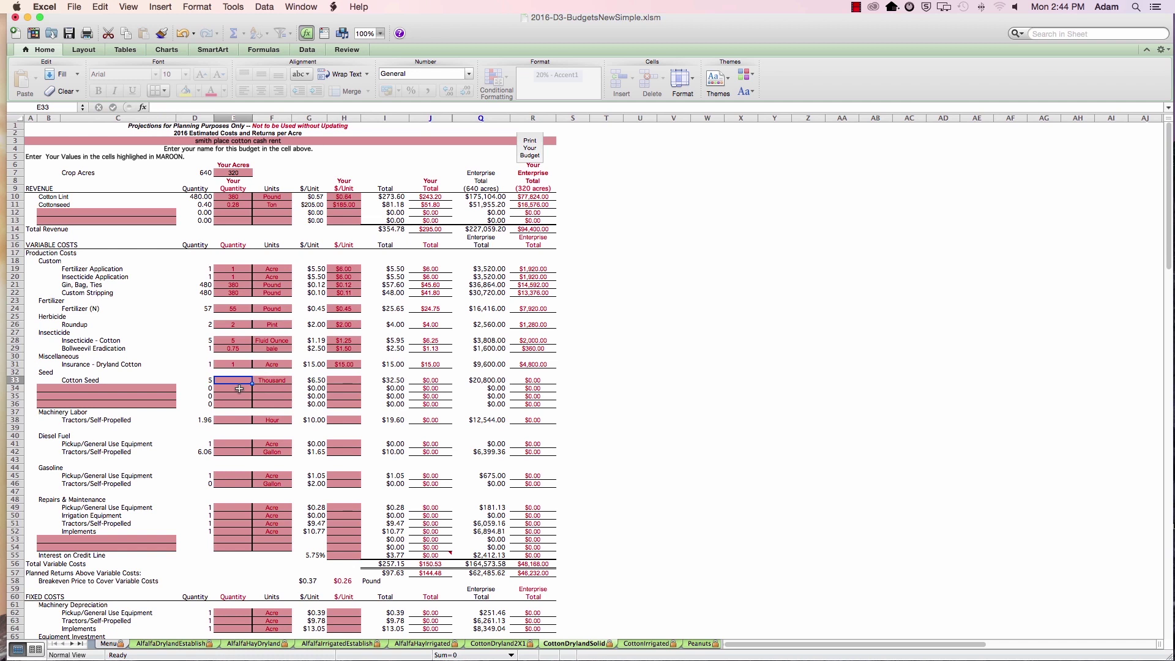
type("28")
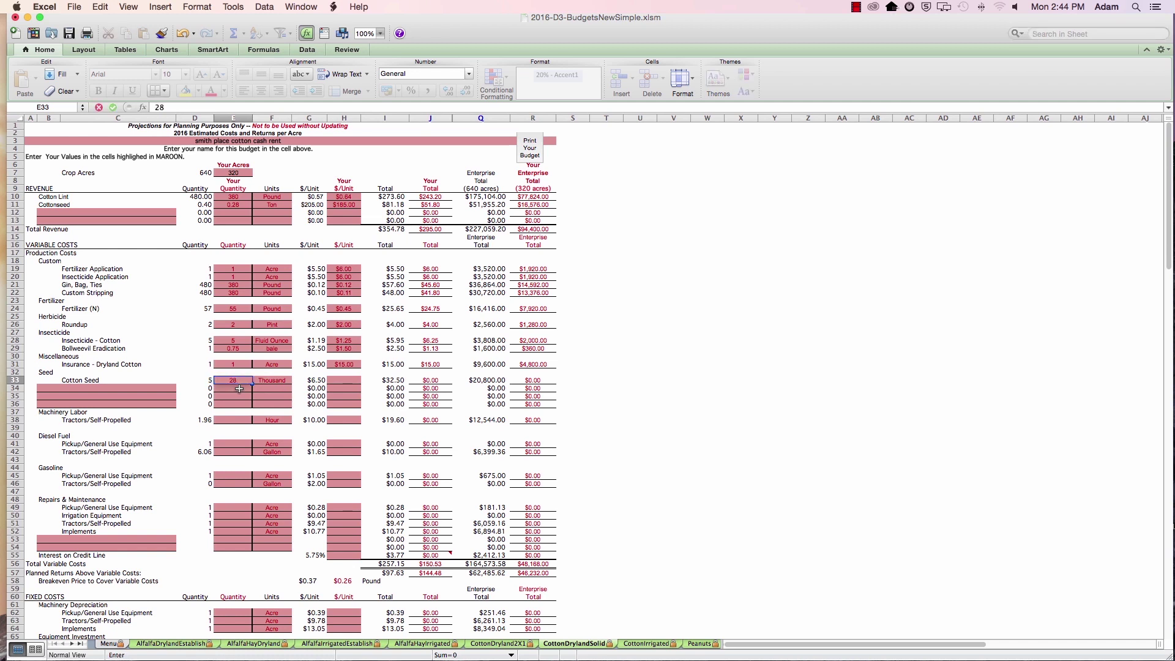
key("Tab")
key("Tab")
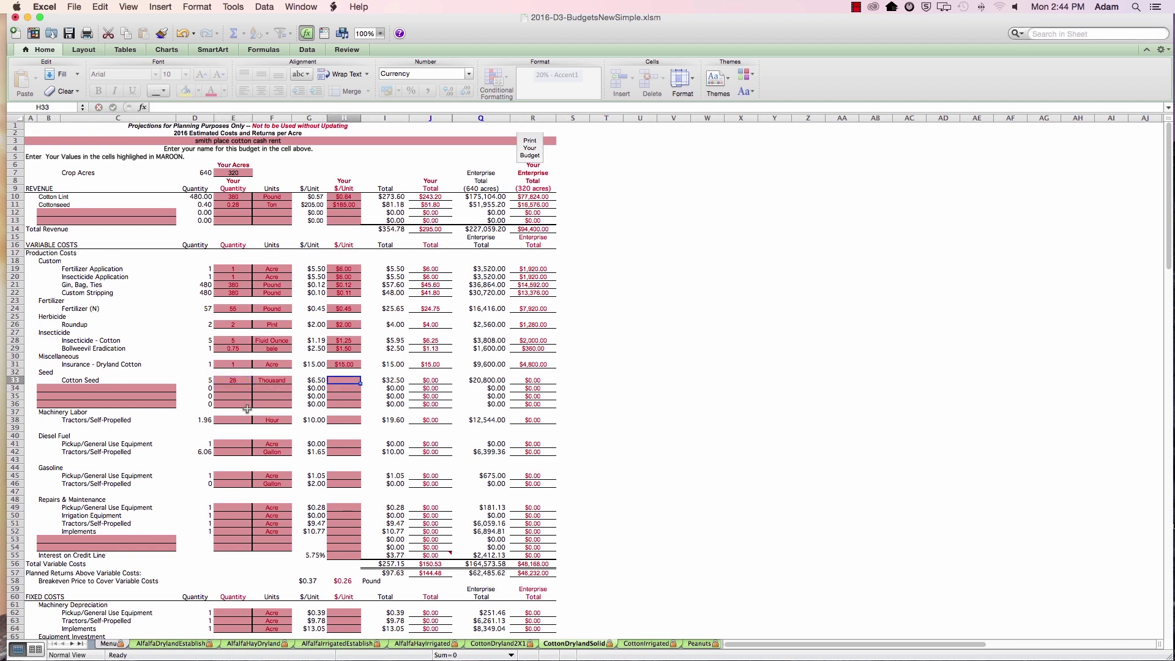
type("1.75")
left_click(272, 396)
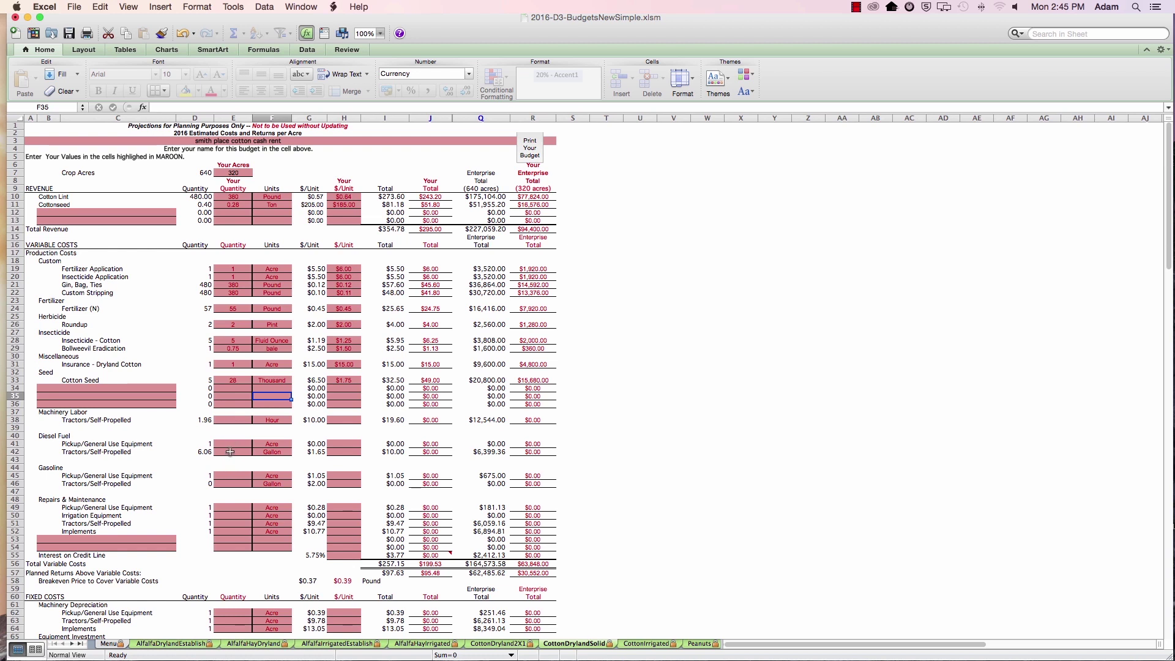
Set tractor diesel to 8 gallons (=3200/400) at $2.10 per gallon
left_click(230, 452)
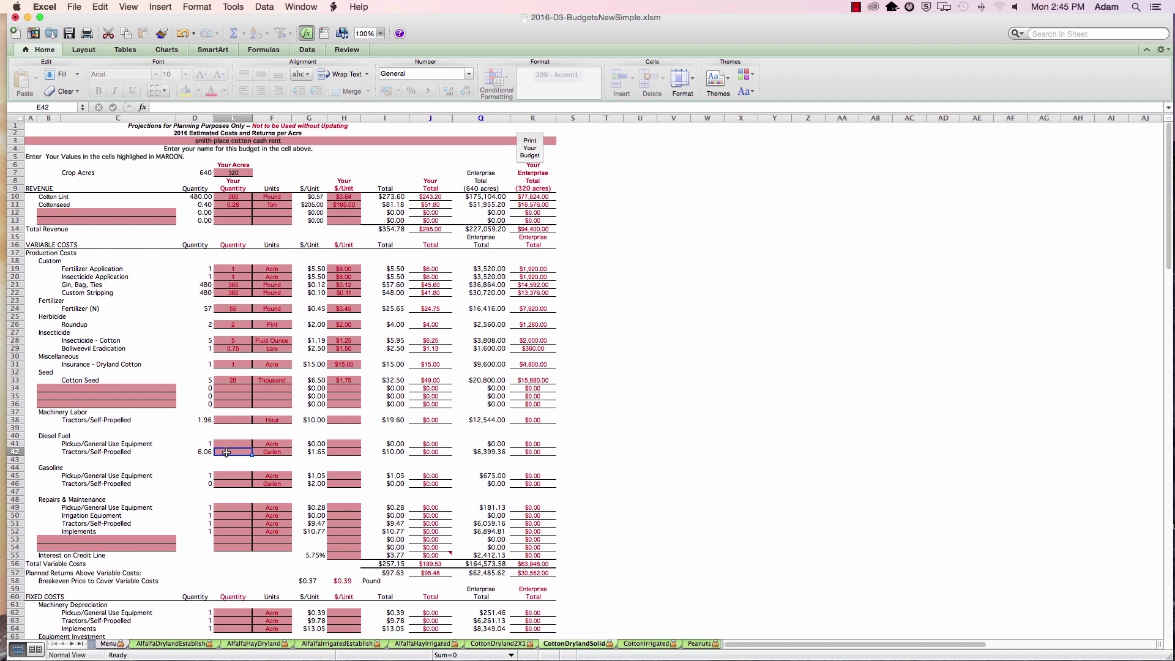
type("=3200/400")
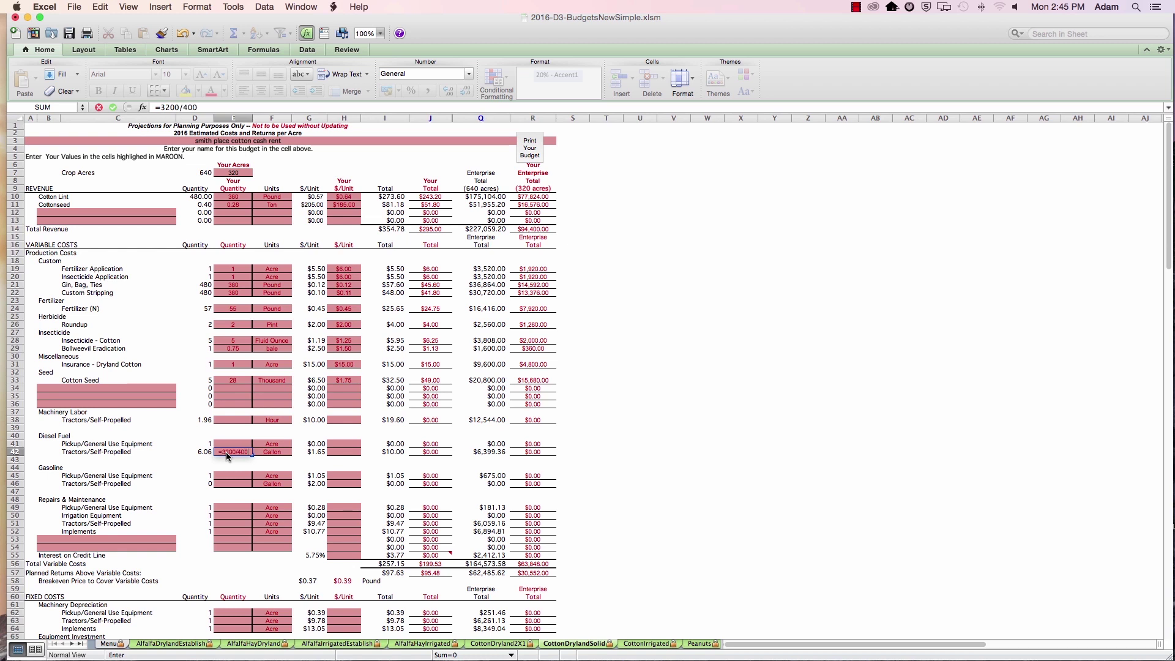
key("Return")
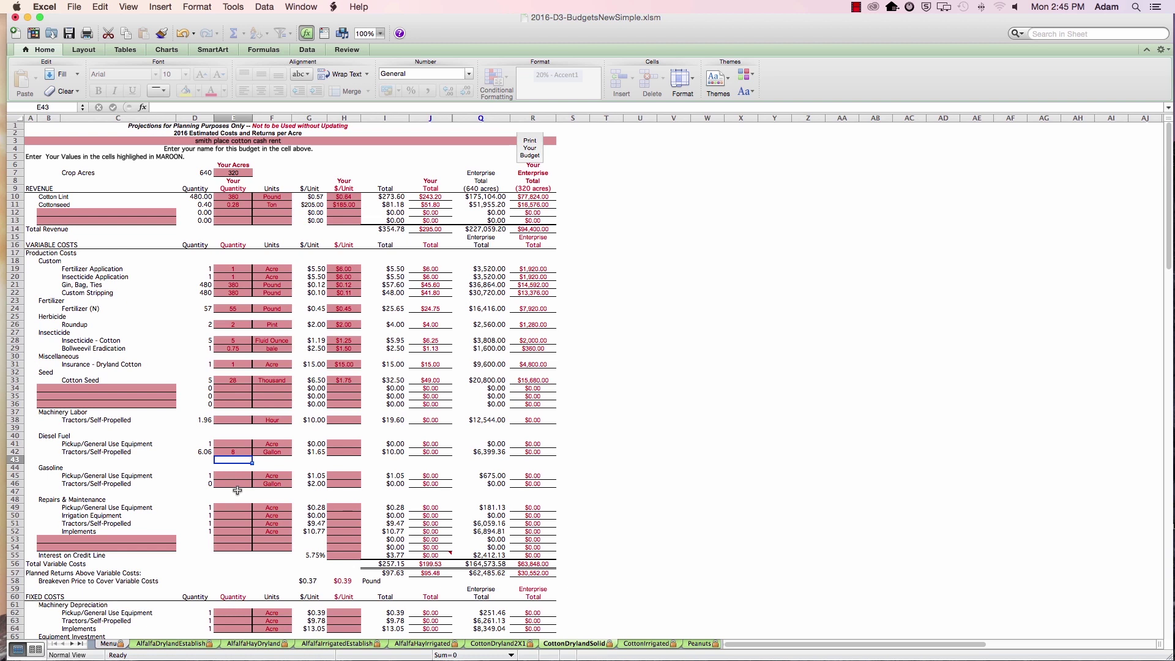
left_click(339, 451)
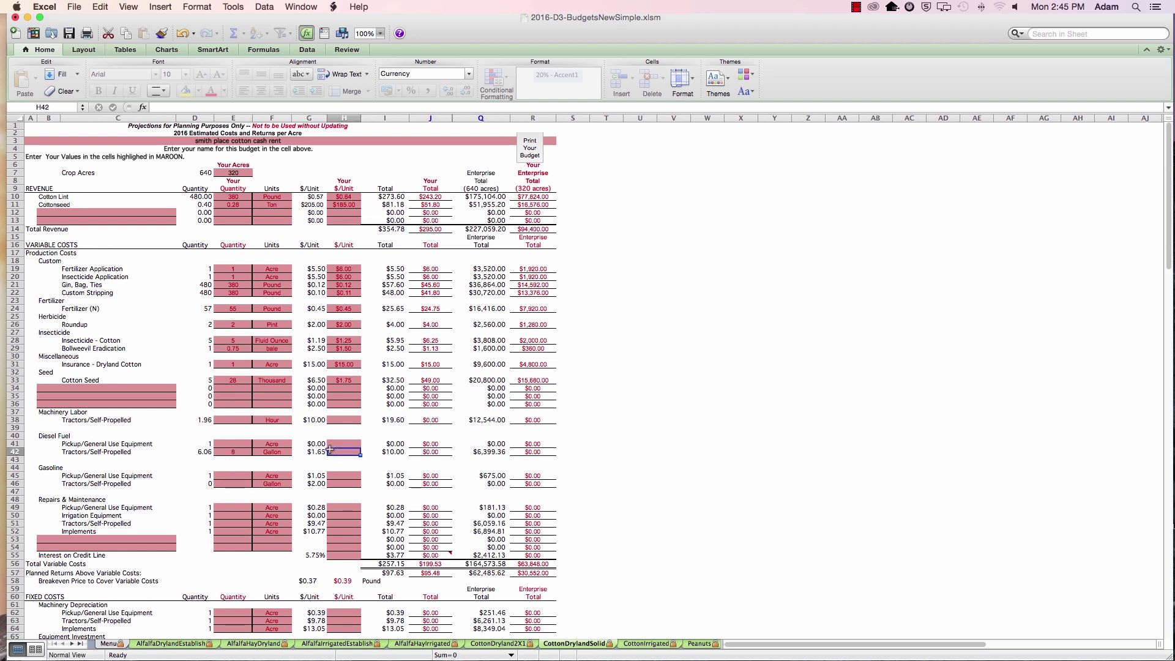
type("2.1")
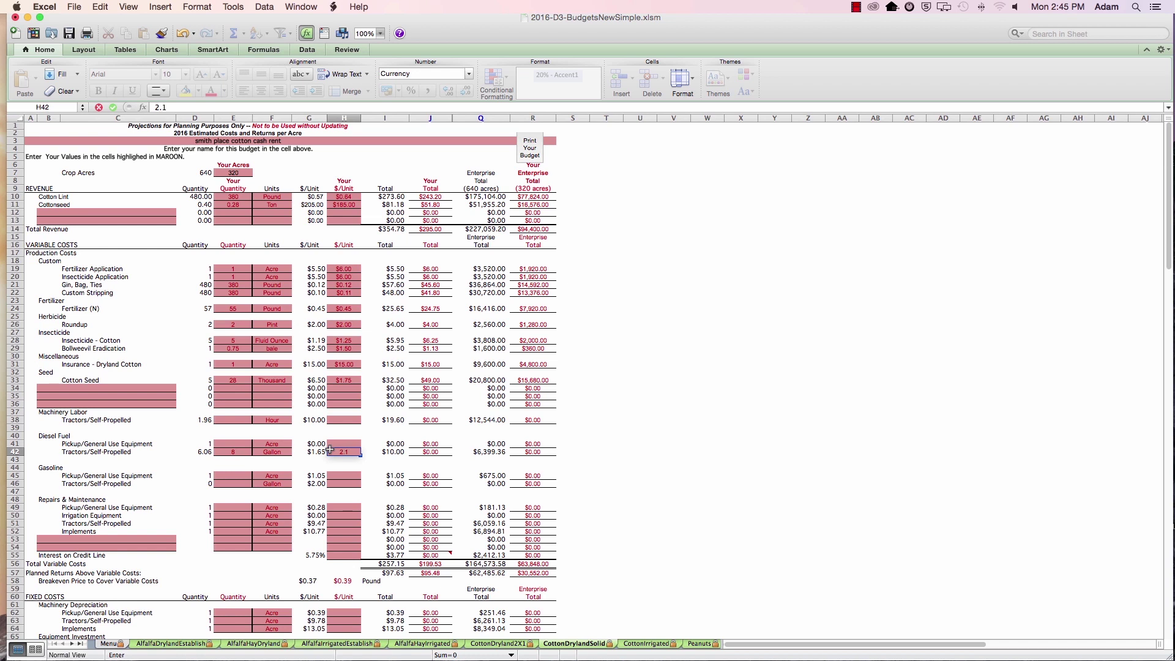
key("Return")
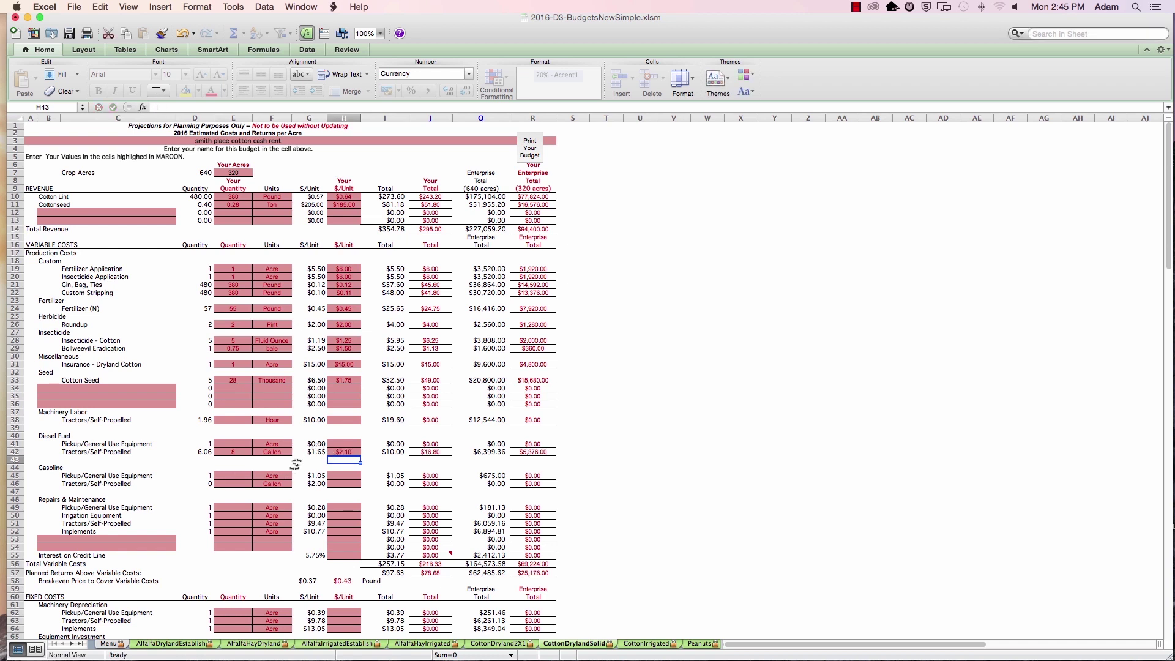
Give pickup gasoline a quantity of 1 and start entering its $1.25 price
left_click(233, 476)
type("1")
left_click(344, 475)
type("1")
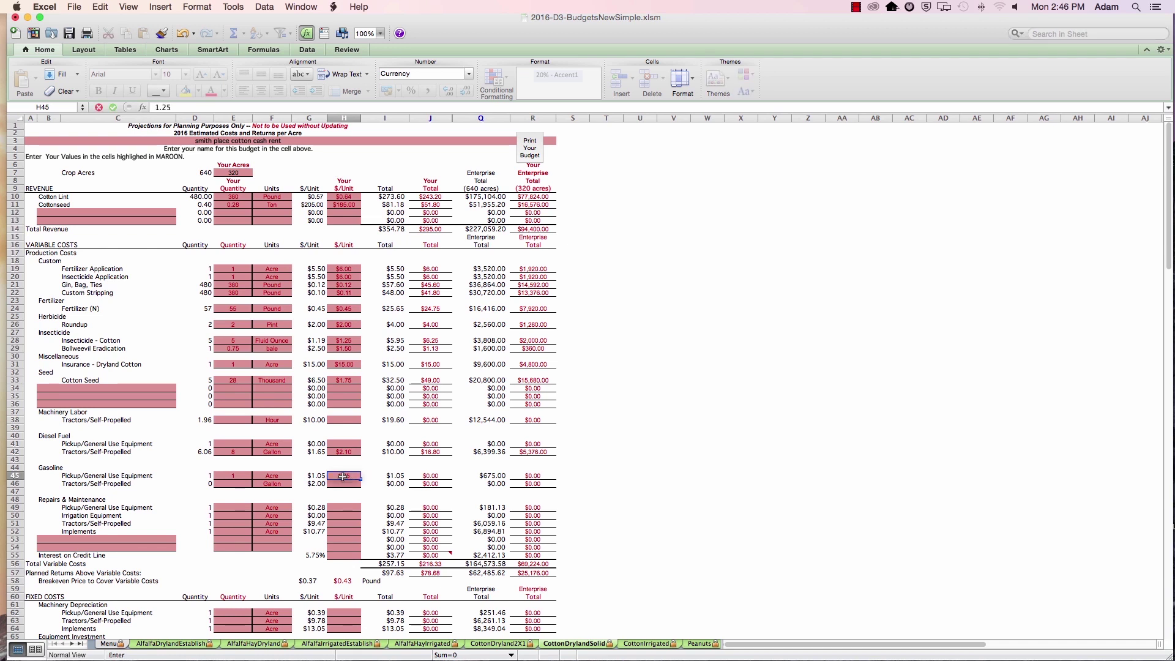
Commit the $1.25 gasoline price and enter tractor repairs as =12500/400, giving $31.25 per acre
left_click(251, 500)
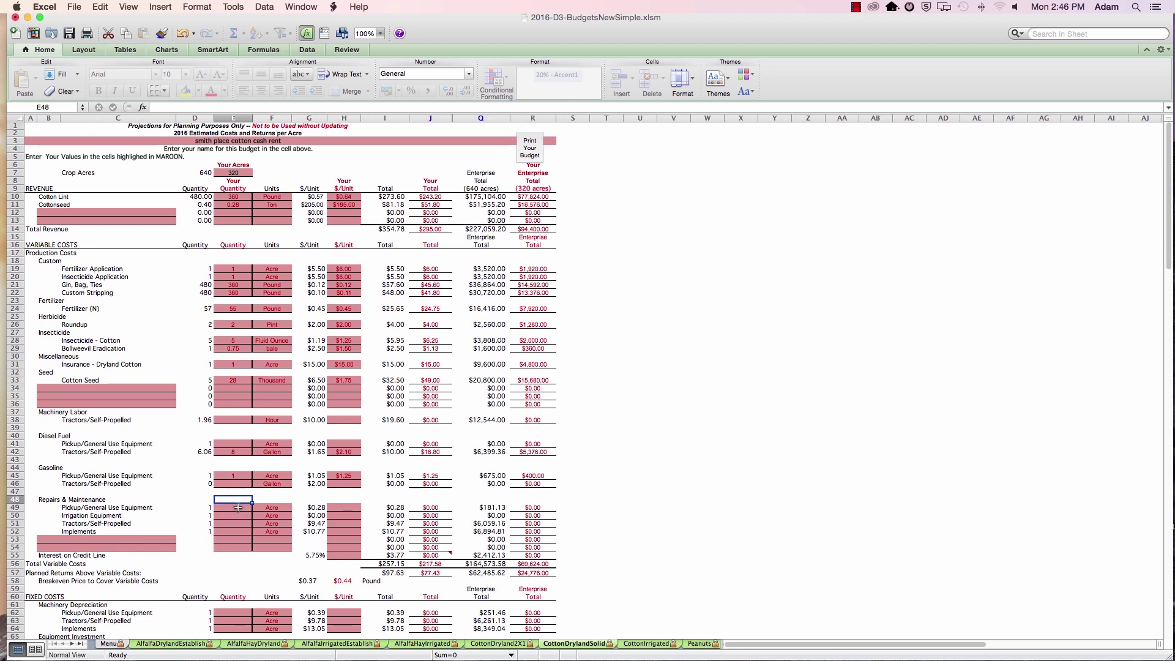
left_click(238, 508)
left_click(235, 524)
type("=12")
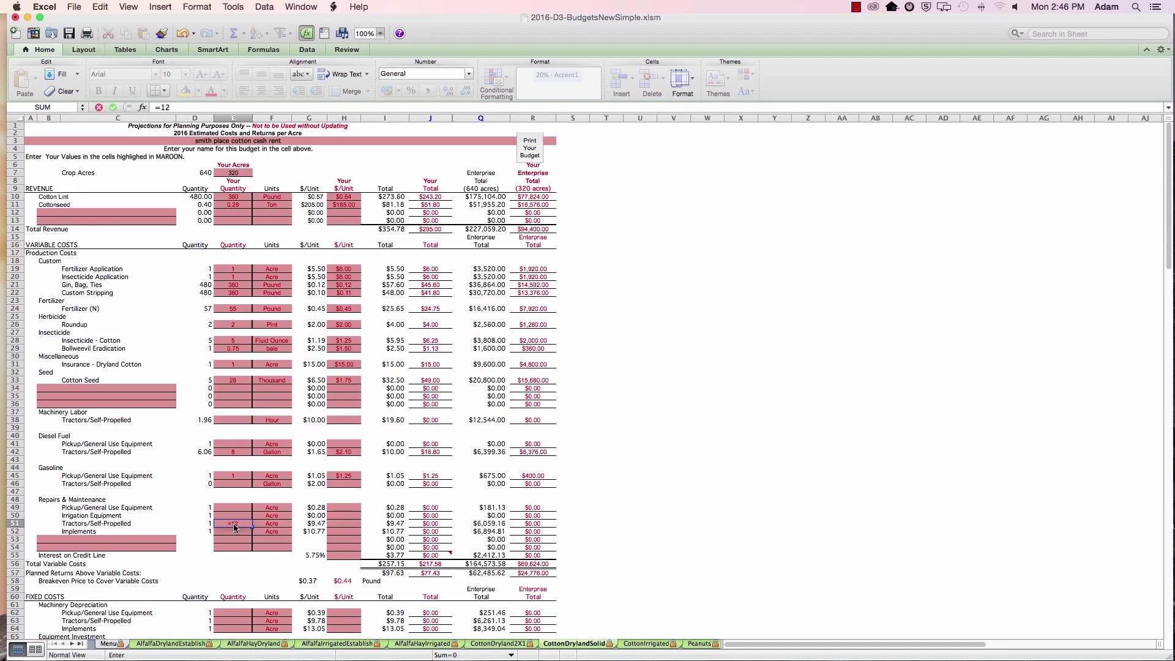
type("500/400")
key("Return")
Enter 6.25% credit-line interest ($7.78) and check the $0.54 variable-cost breakeven formula
scroll(205, 564, "down", 3)
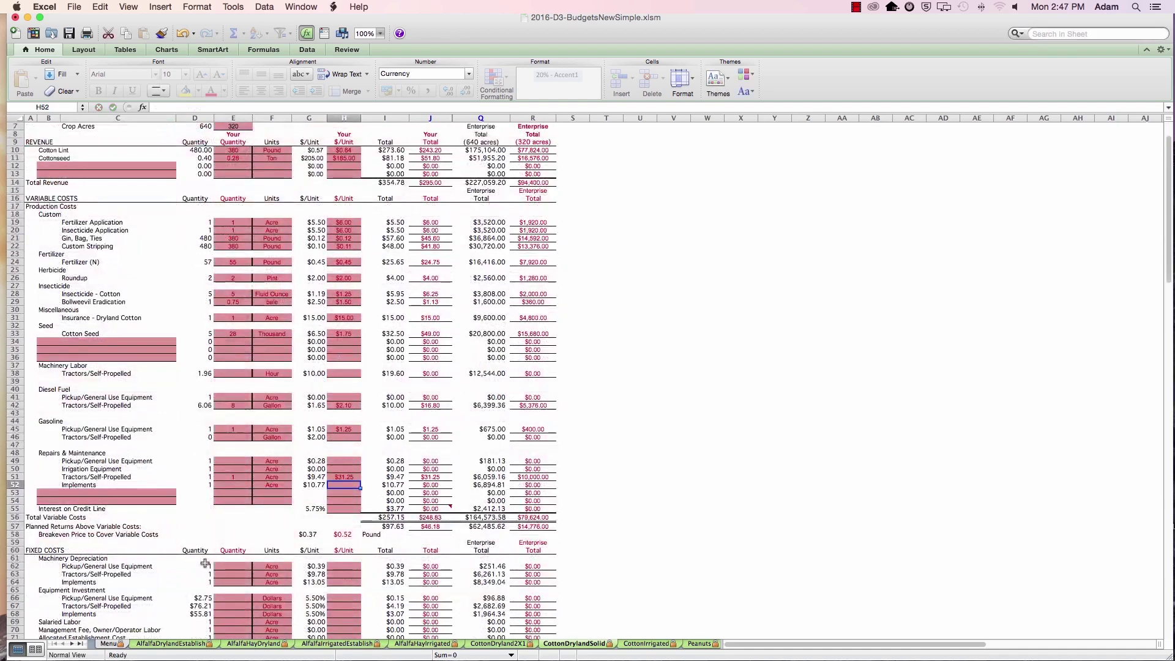
scroll(205, 564, "down", 3)
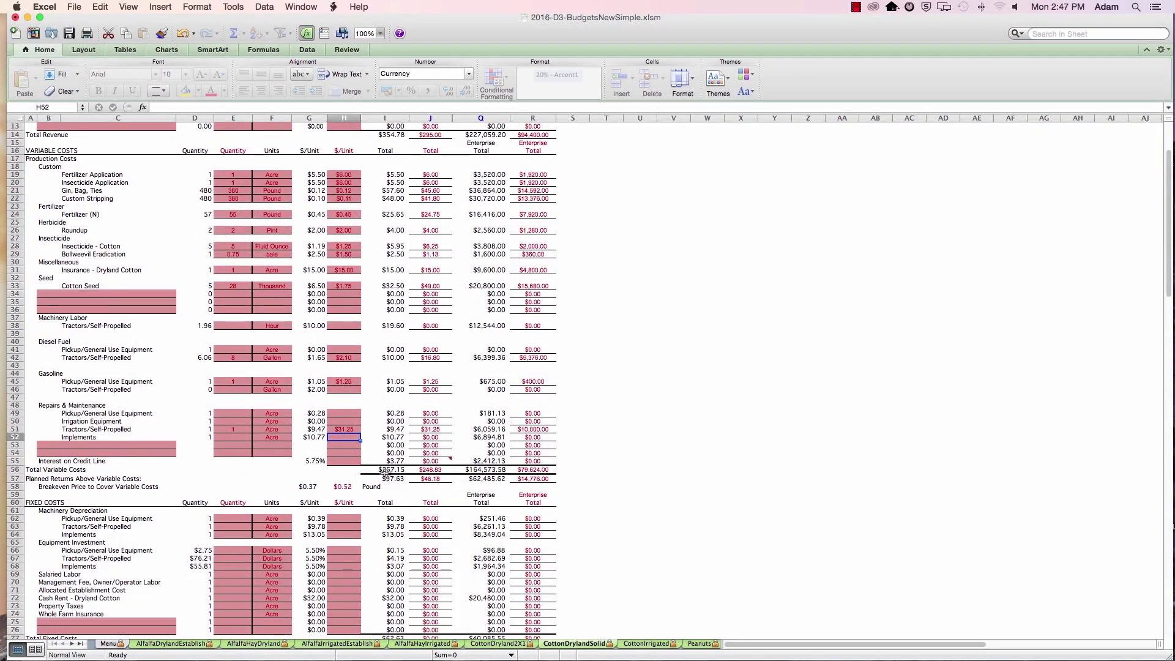
left_click(340, 461)
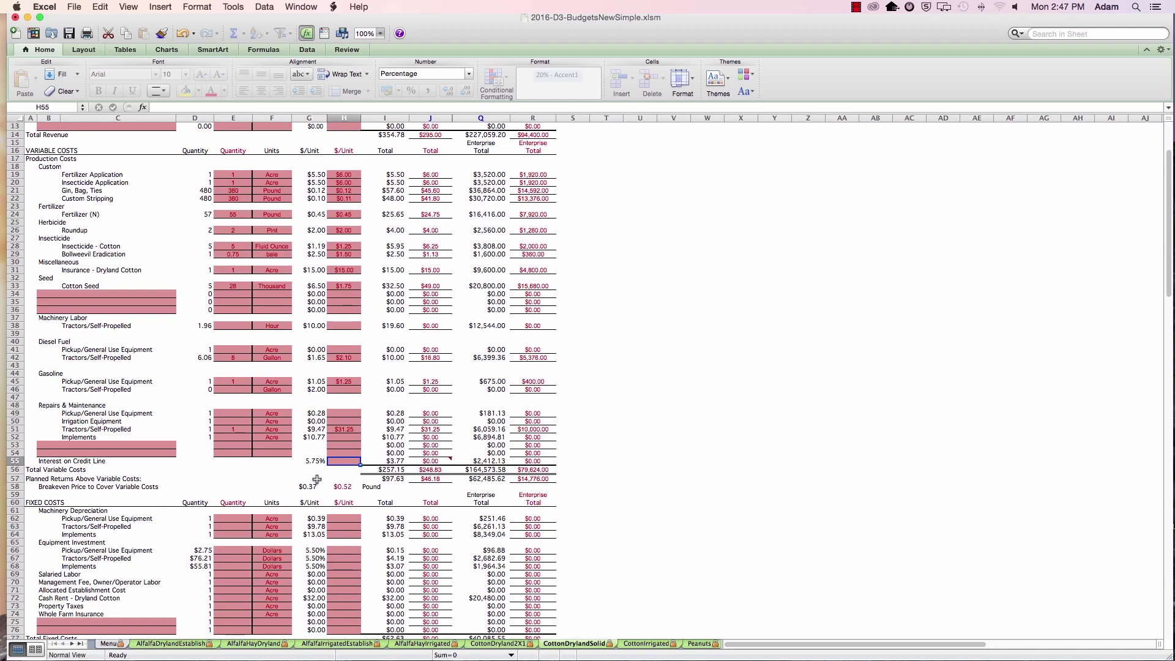
type("6.25")
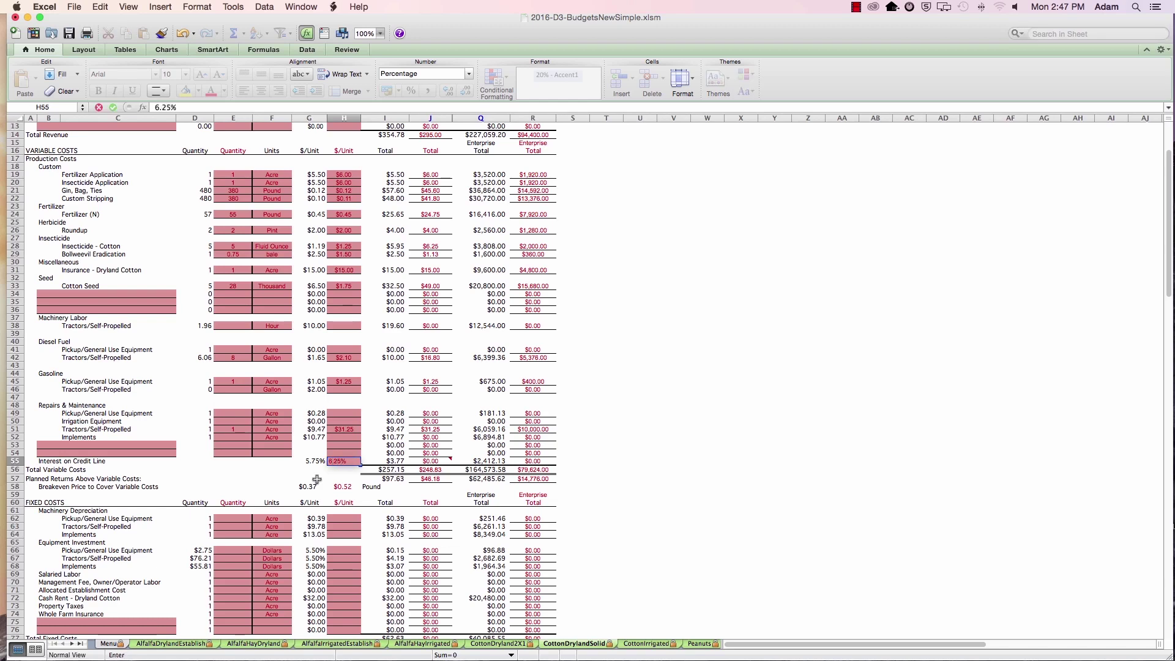
left_click(308, 475)
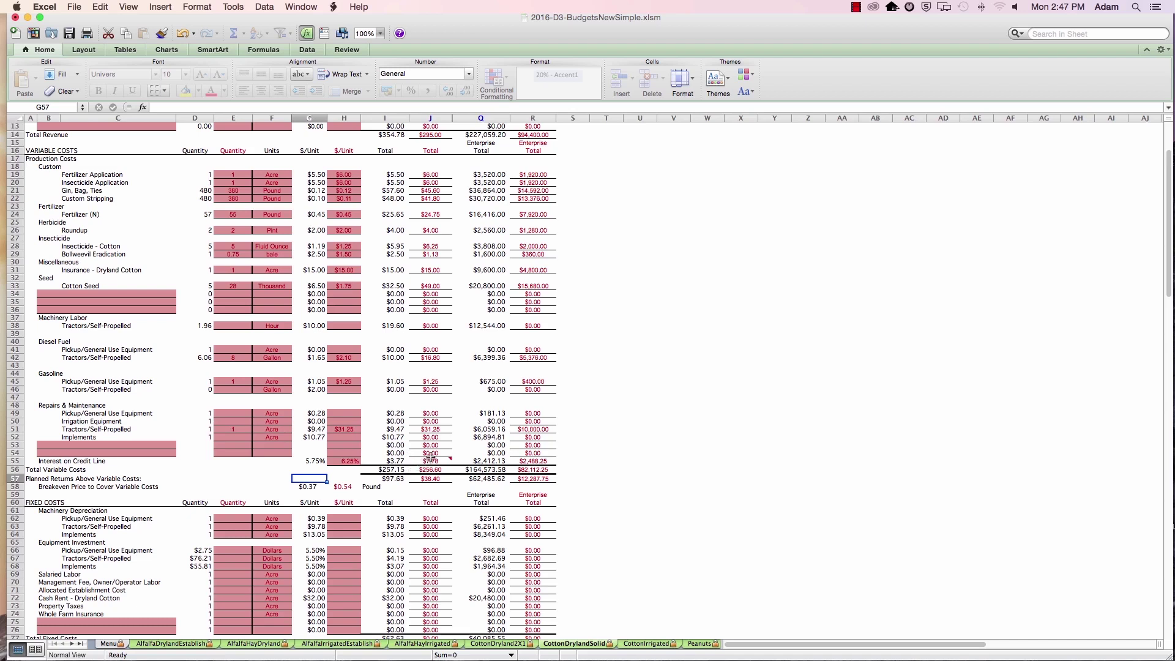
mouse_move(440, 461)
left_click(342, 486)
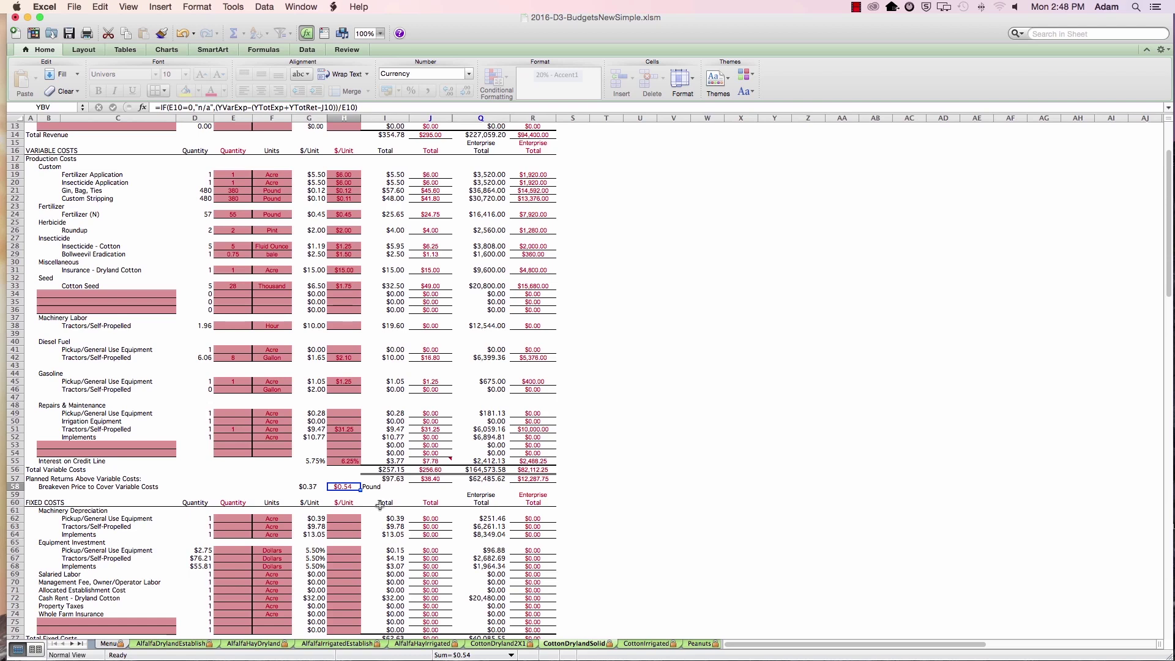
Scroll down to the fixed costs section and the Example Breakeven Prices table
scroll(379, 504, "down", 4)
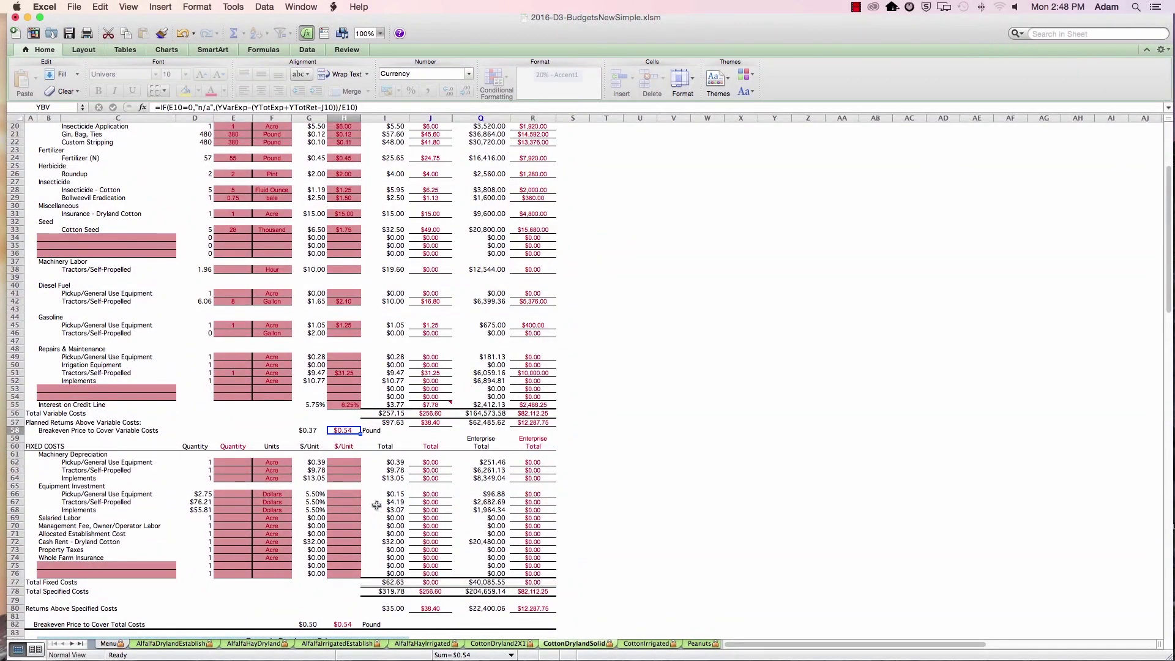
scroll(378, 507, "down", 1)
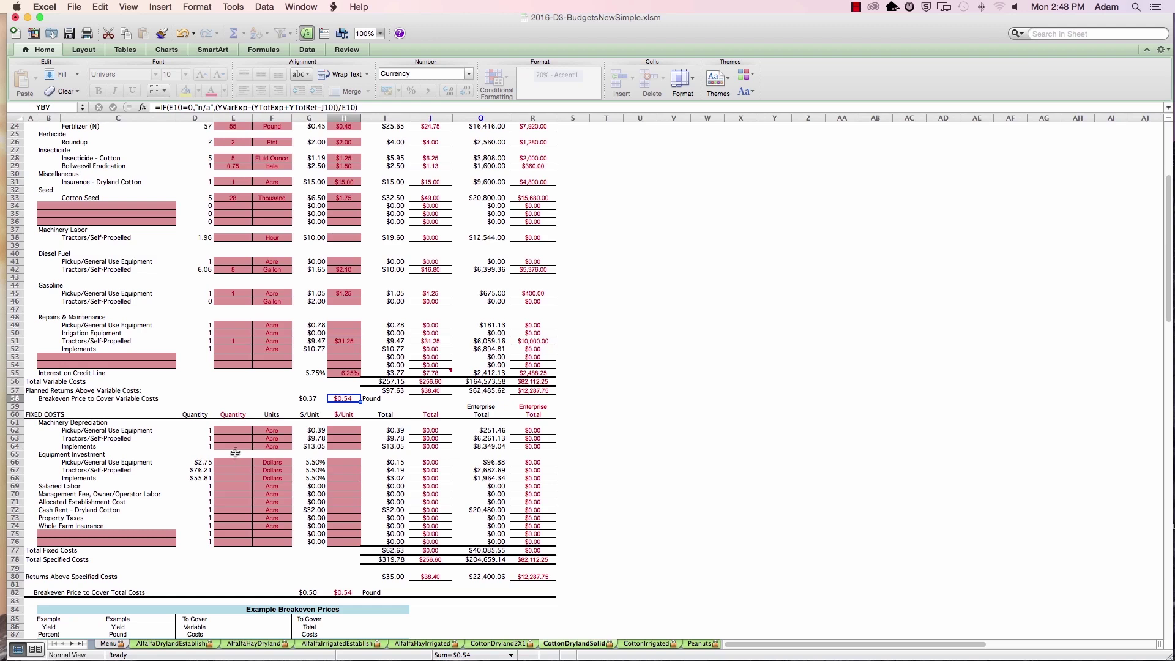
Enter depreciation quantities of 0.4 for the pickup and 12 for implements
left_click(231, 432)
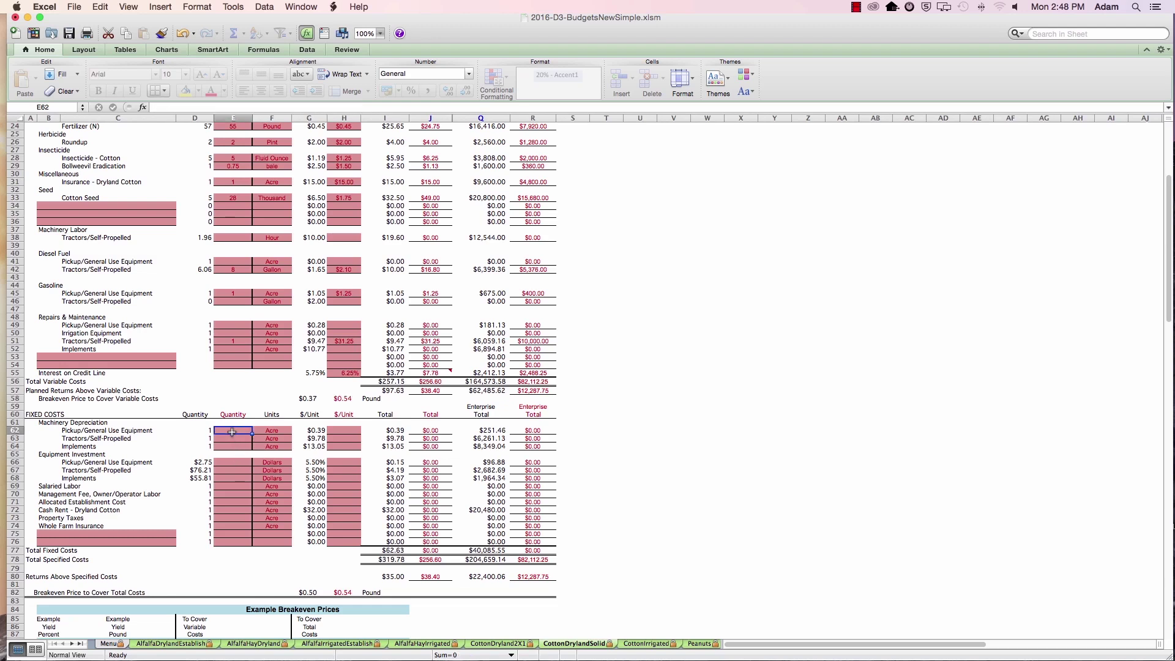
type(".4")
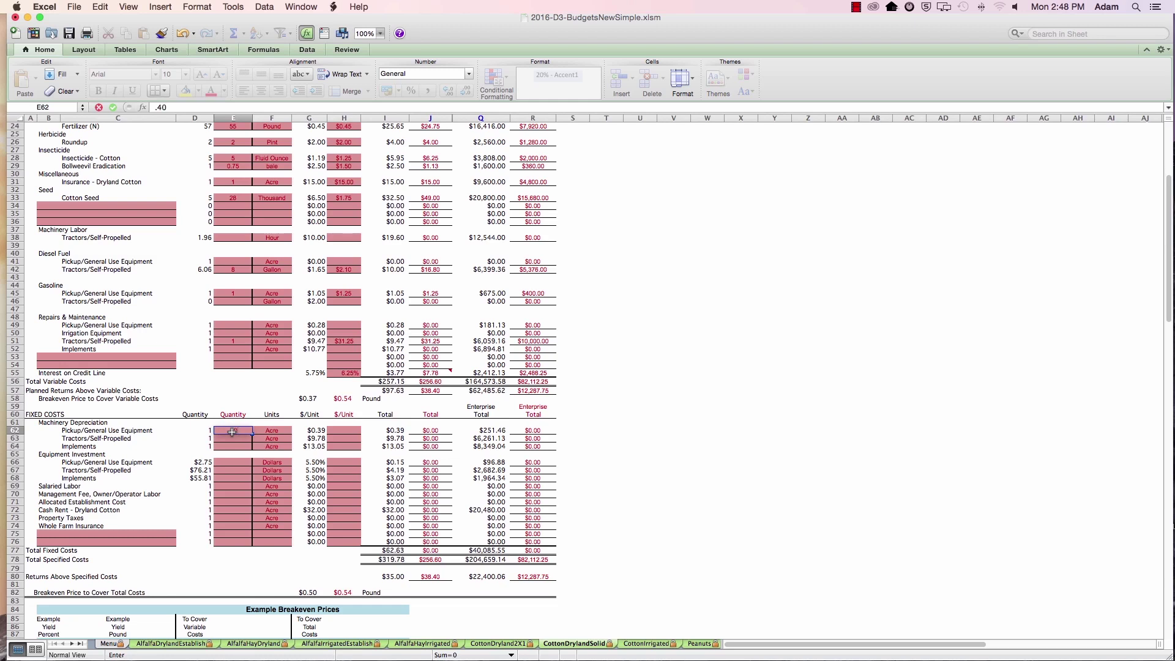
key("Return")
key("Return")
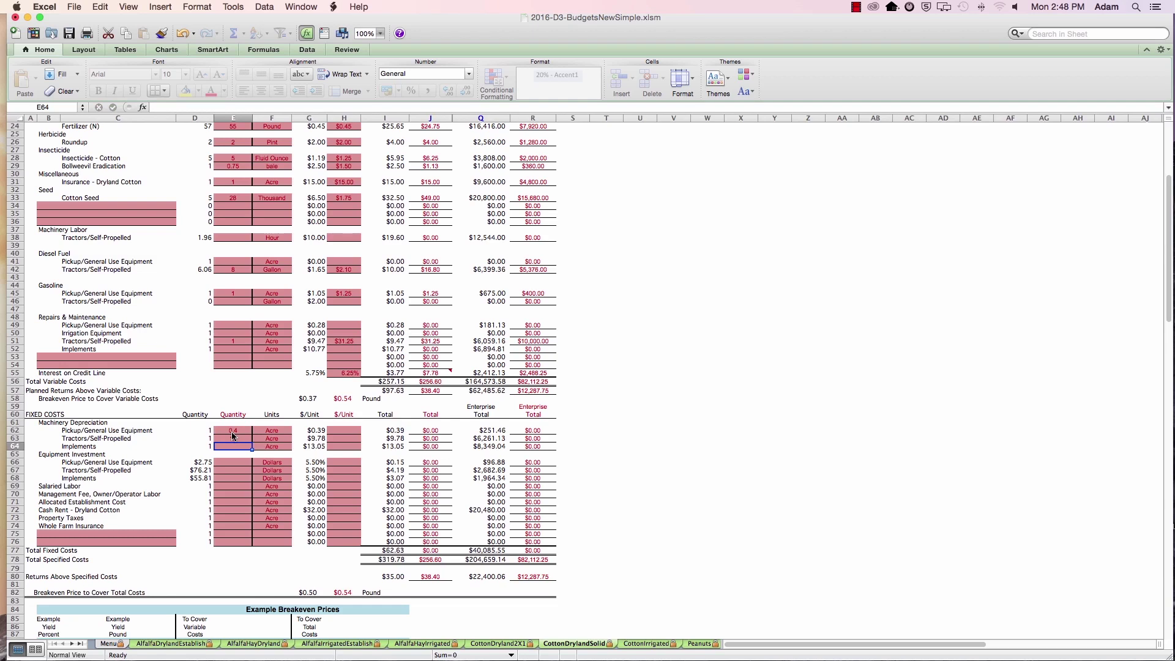
type("12")
key("Return")
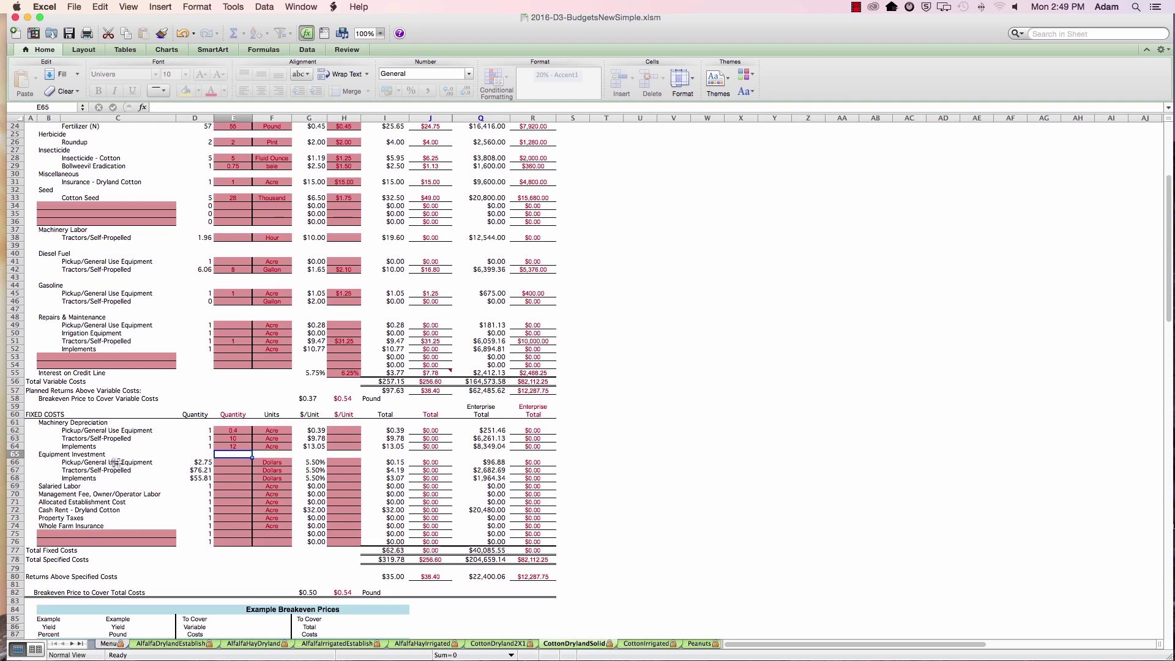
left_click(232, 461)
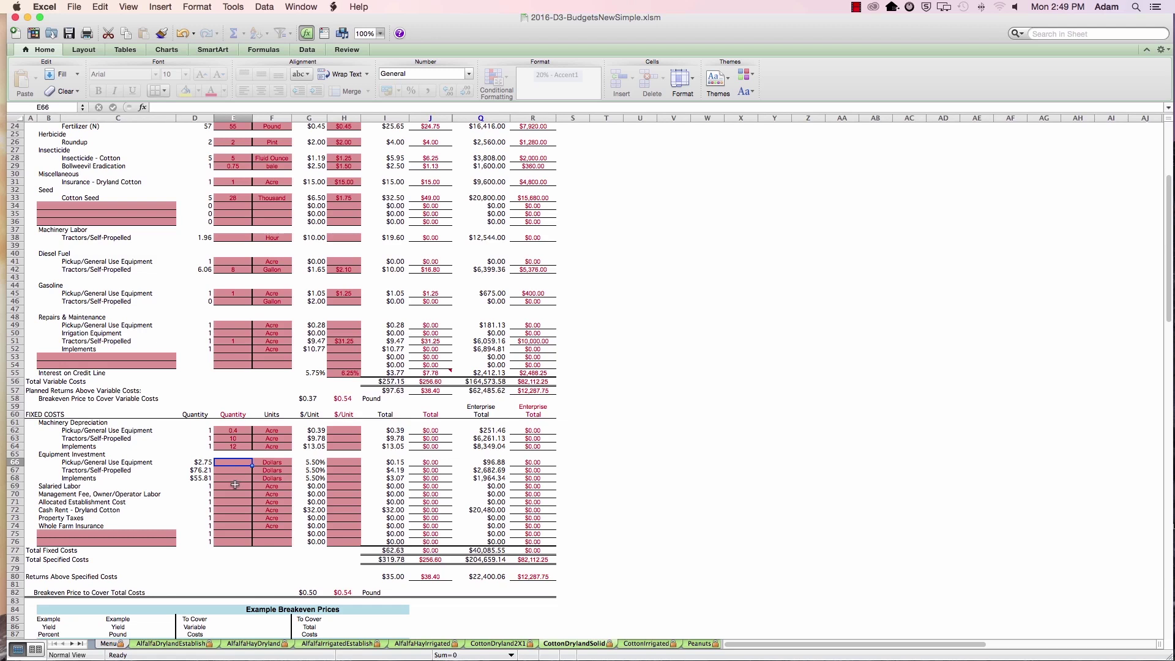
Enter investments of 3 (pickup), 80 (tractors) and 60 (implements), bringing fixed costs to $29.55
type("3")
left_click(229, 471)
type("80")
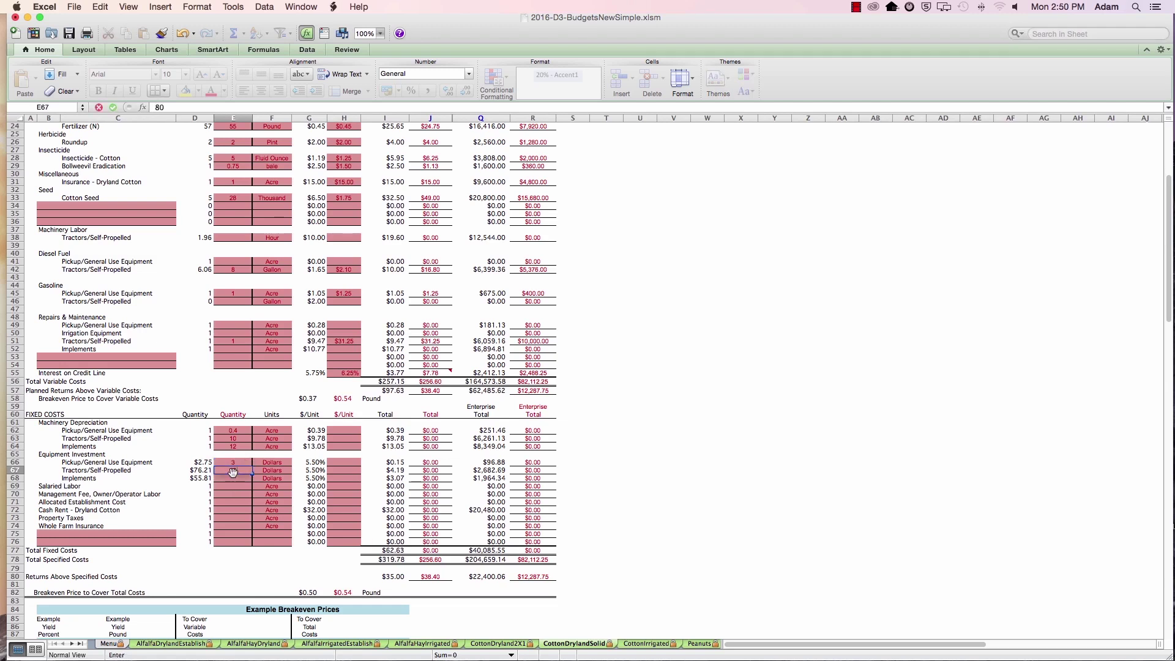
left_click(232, 481)
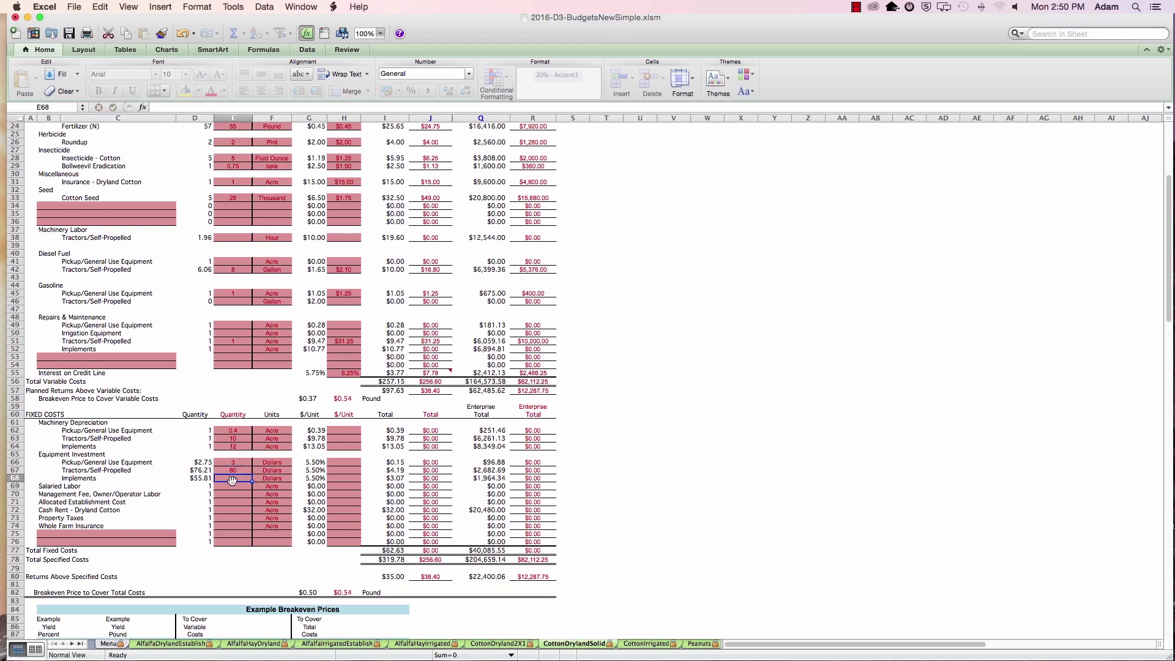
type("60")
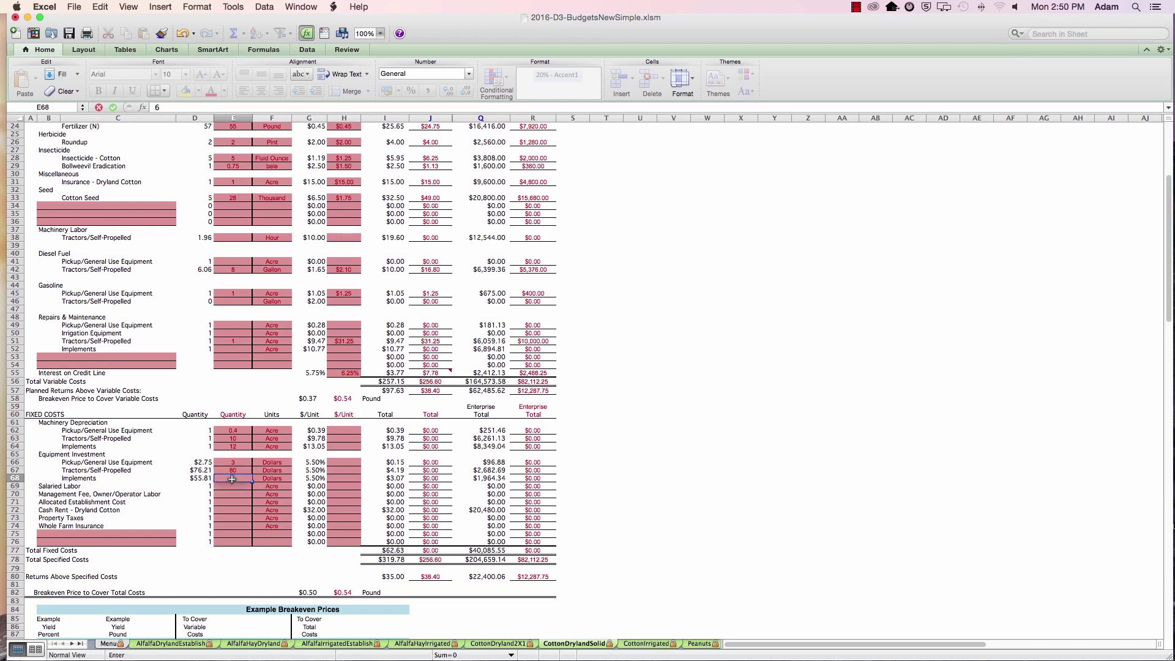
left_click(234, 502)
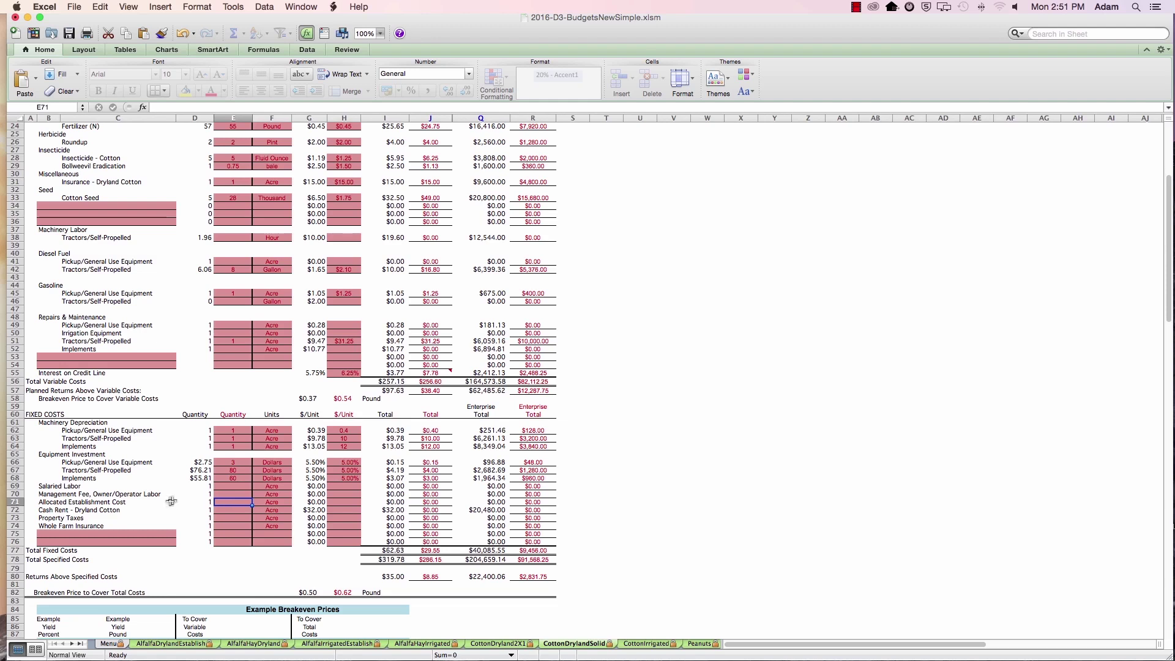
Review the fixed-cost row labels, including the management fee and Allocated Establishment Cost rows
left_click(68, 495)
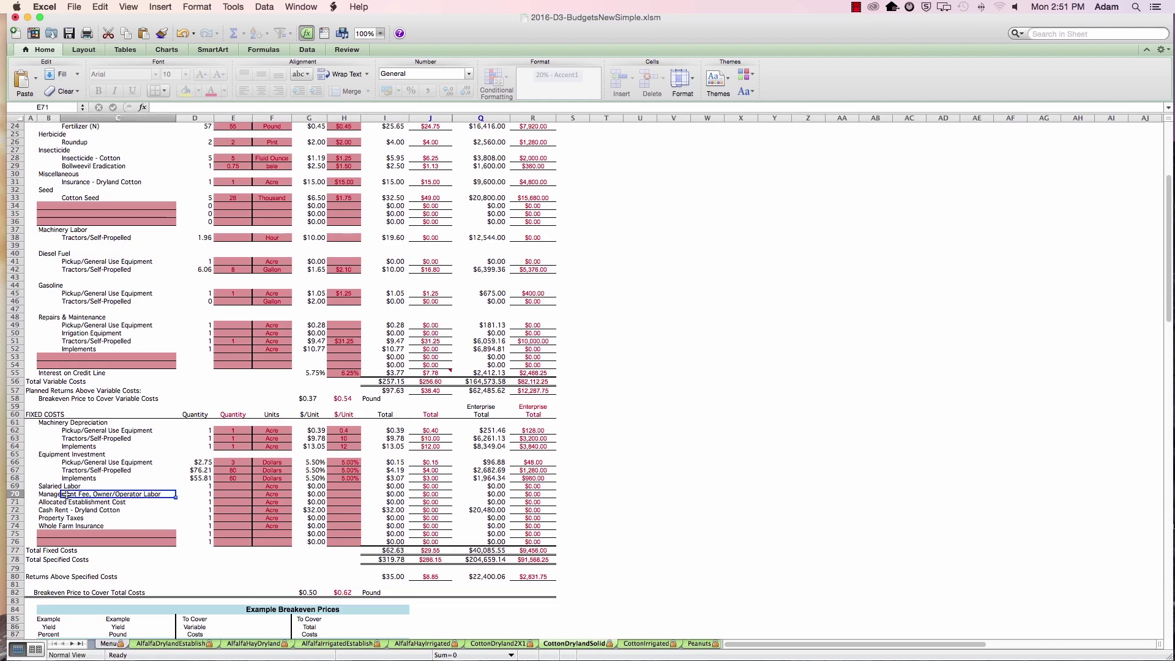
left_click(51, 495)
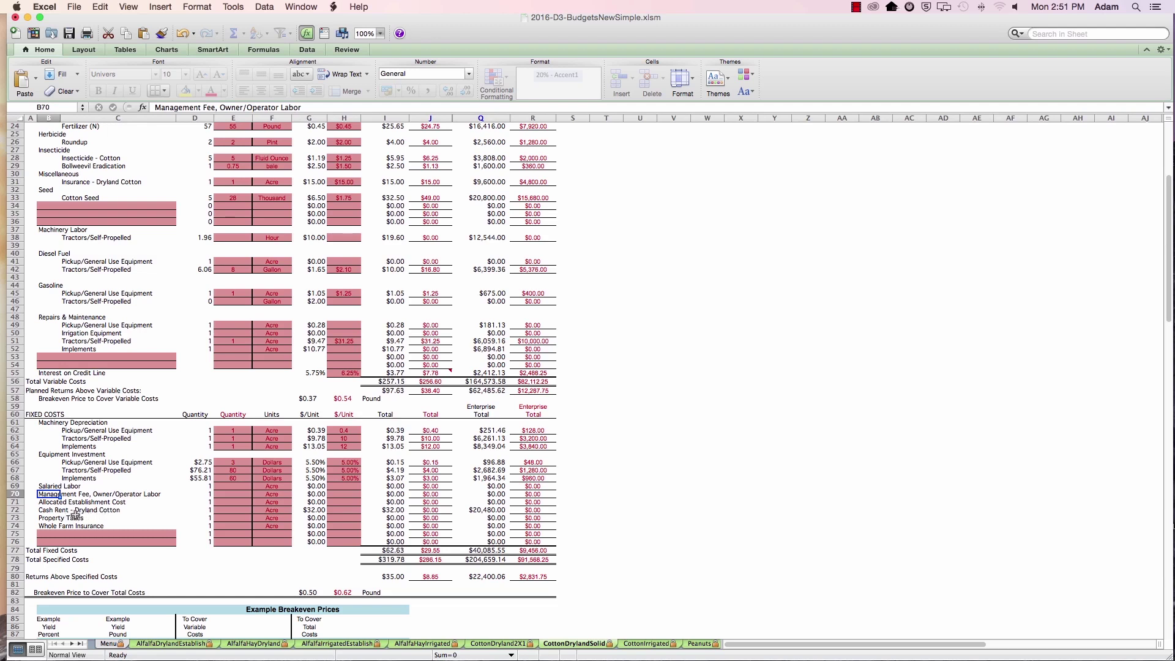
key("Down")
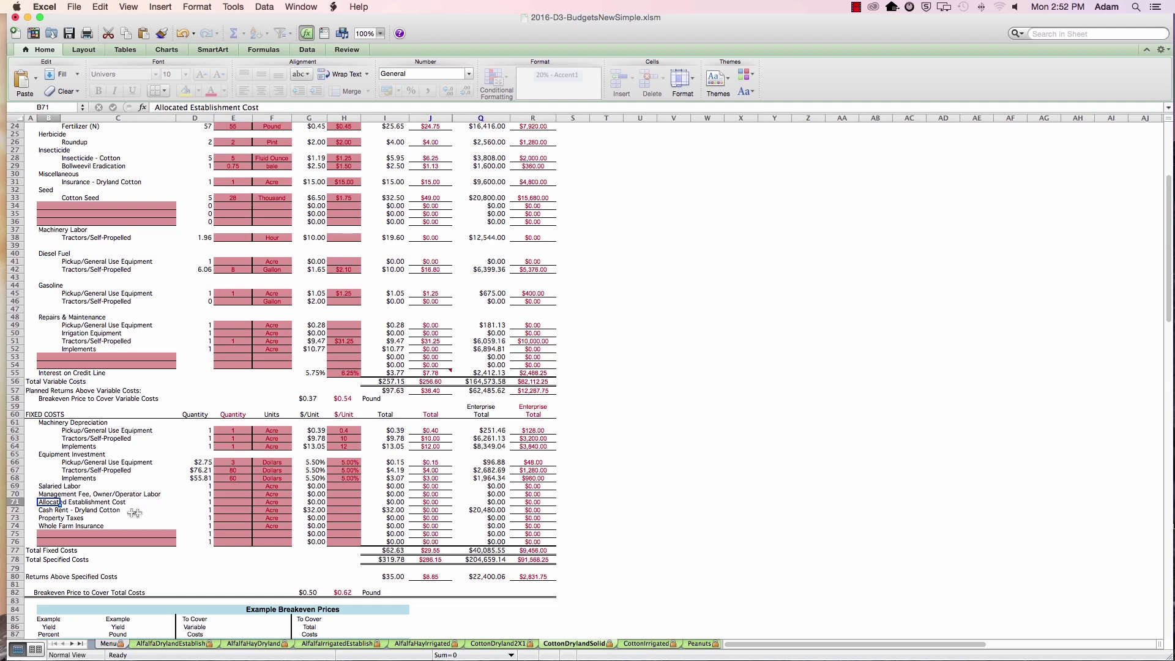
Enter dryland cotton cash rent as 1 at $25 per acre, raising specified costs to $311.15
left_click(232, 509)
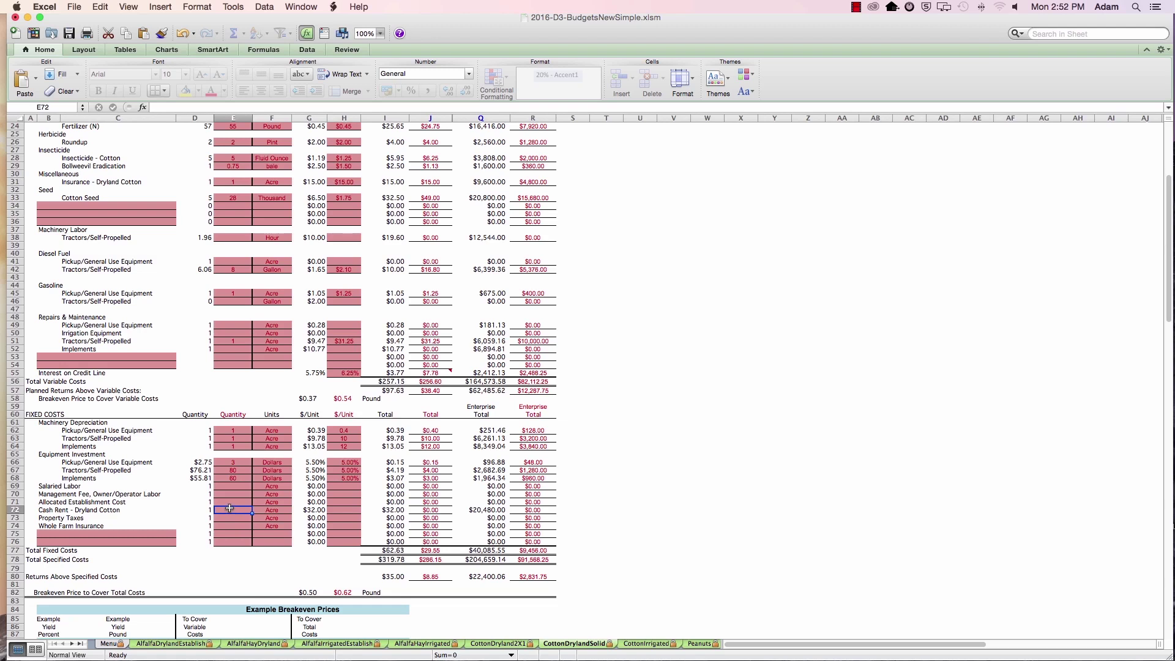
type("1")
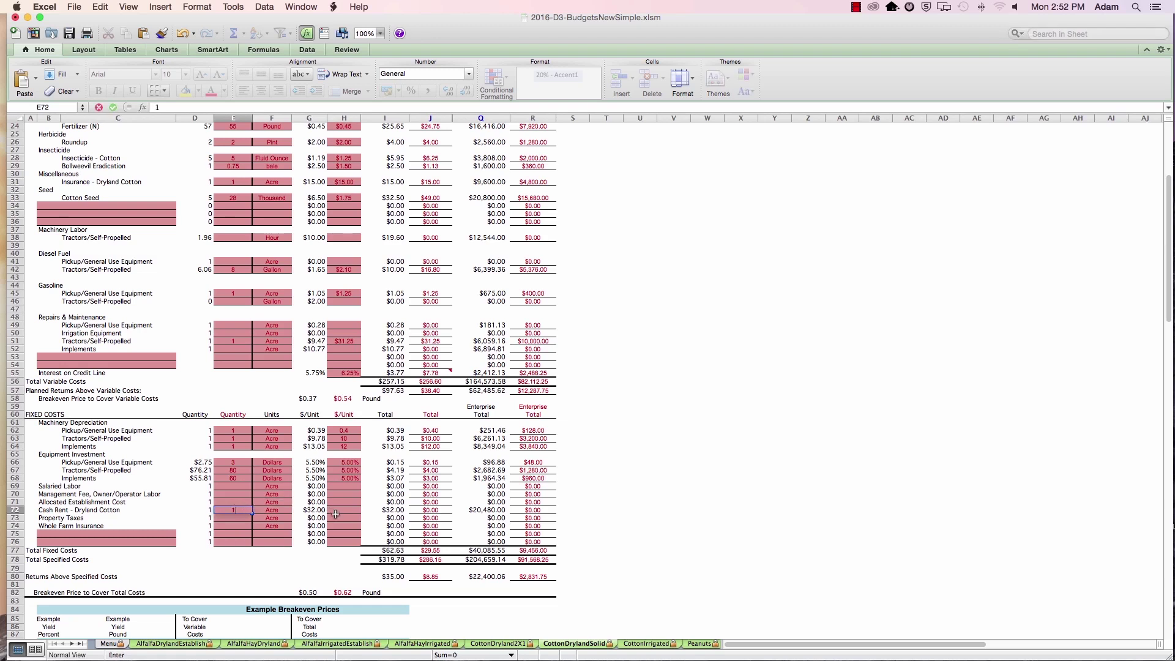
left_click(342, 509)
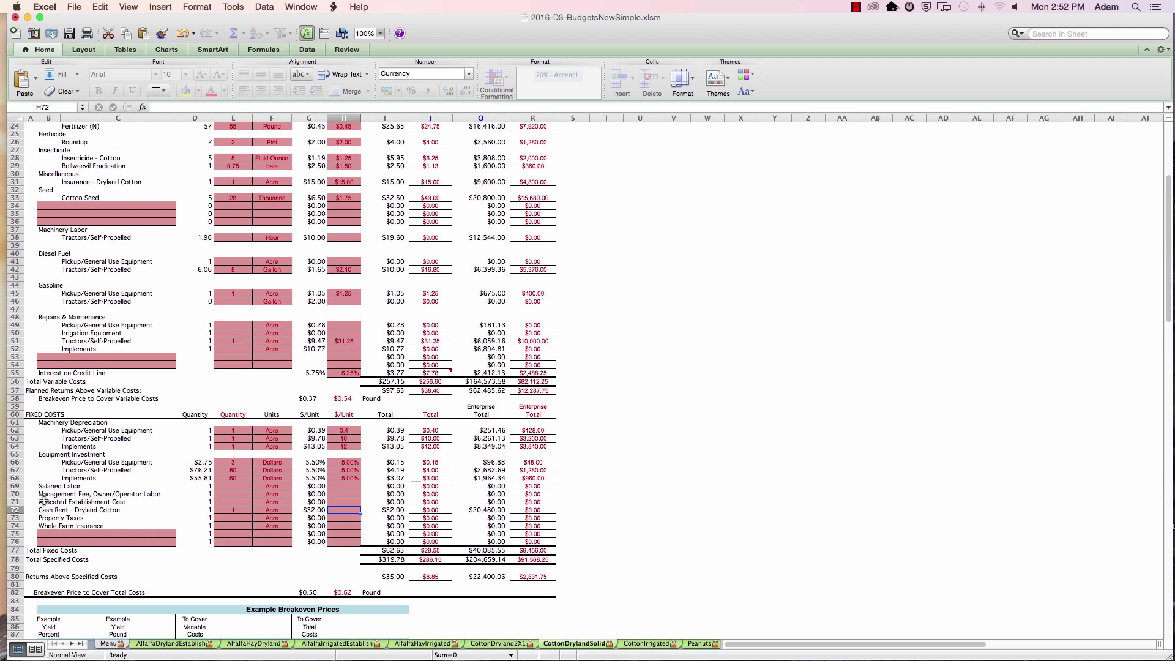
type("25")
key("Return")
key("Return")
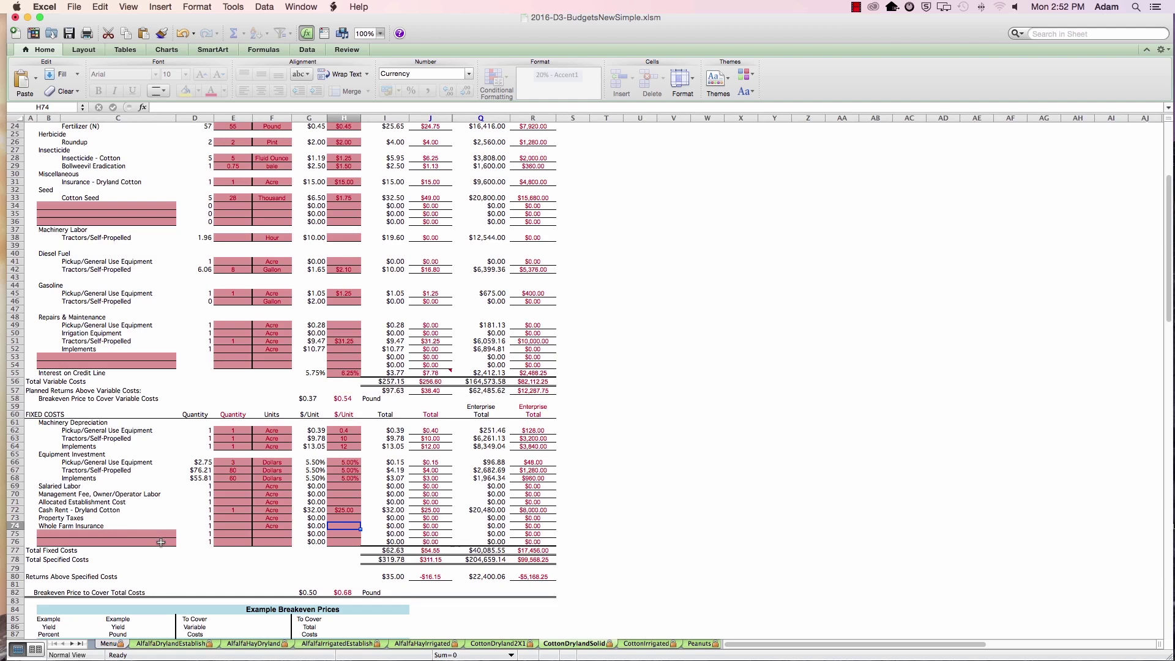
scroll(234, 541, "down", 4)
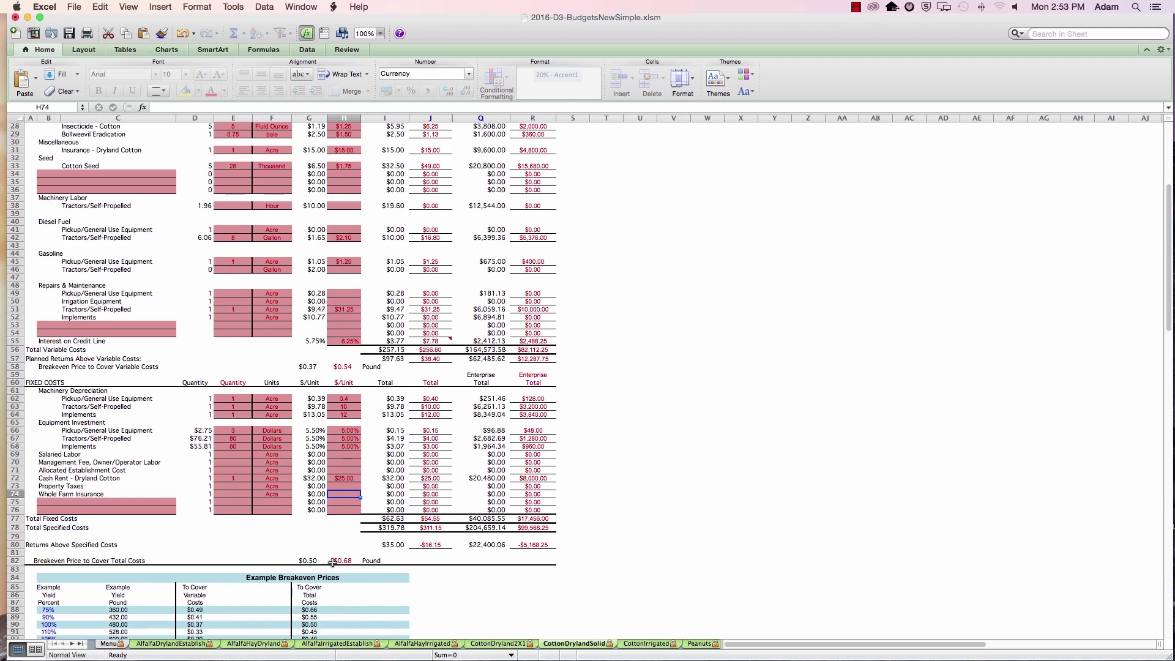
Check the total-cost breakeven, then review the 100% yield row of Your Breakeven Prices
left_click(345, 561)
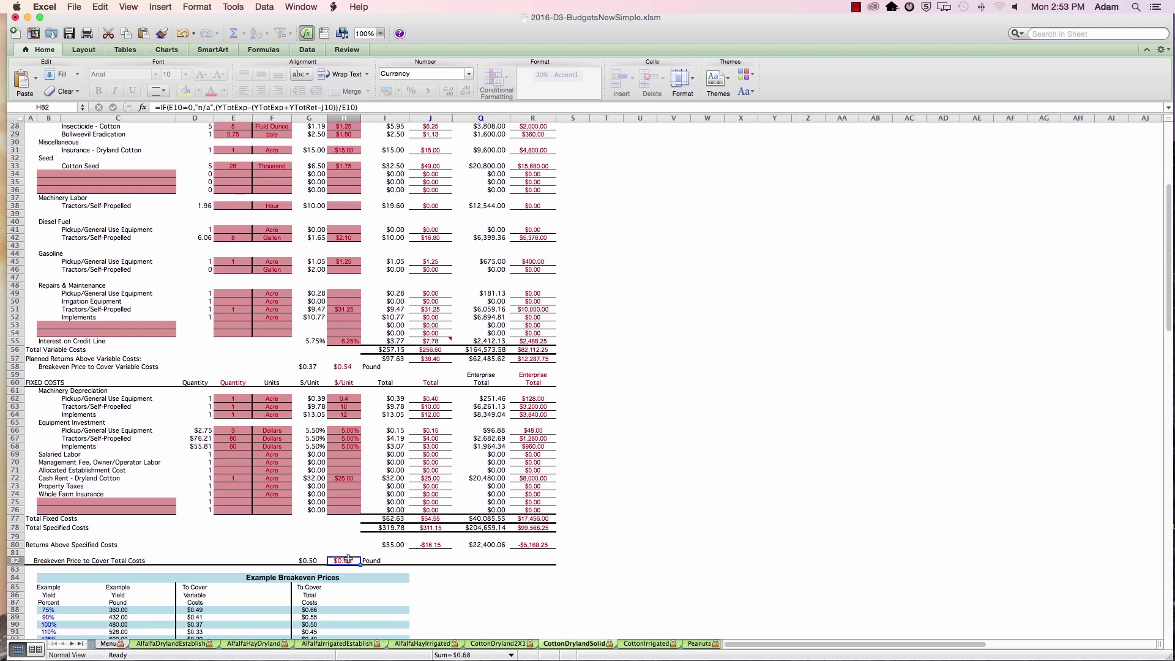
scroll(396, 567, "down", 5)
scroll(396, 567, "down", 4)
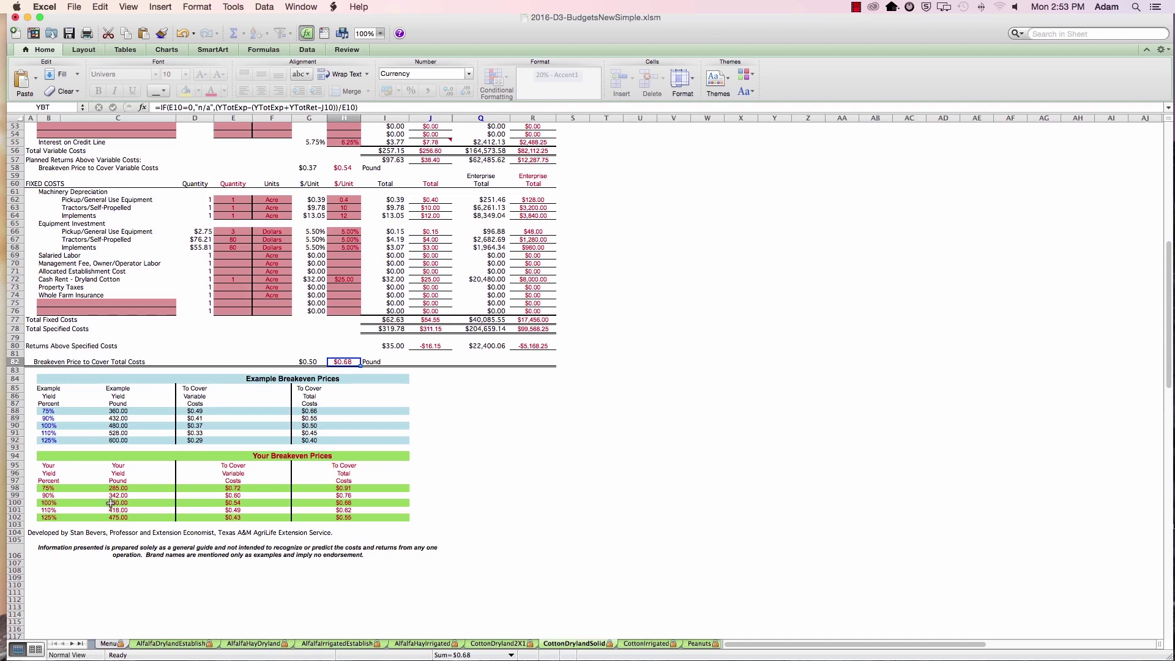
left_click(58, 504)
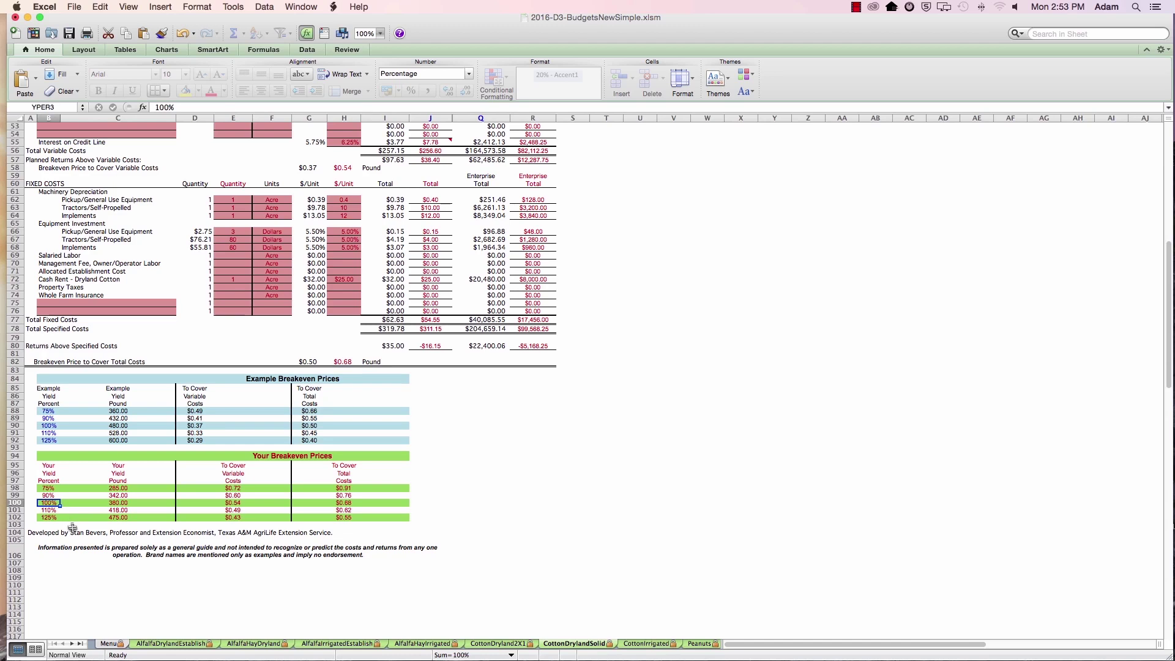
left_click(130, 504)
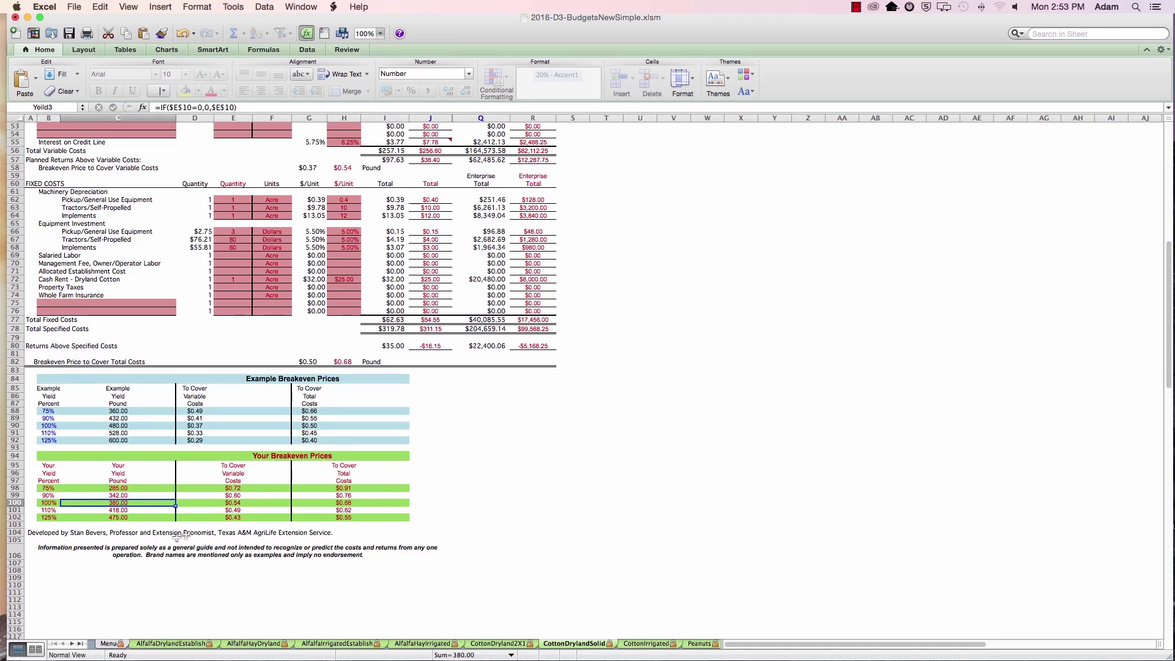
key("Tab")
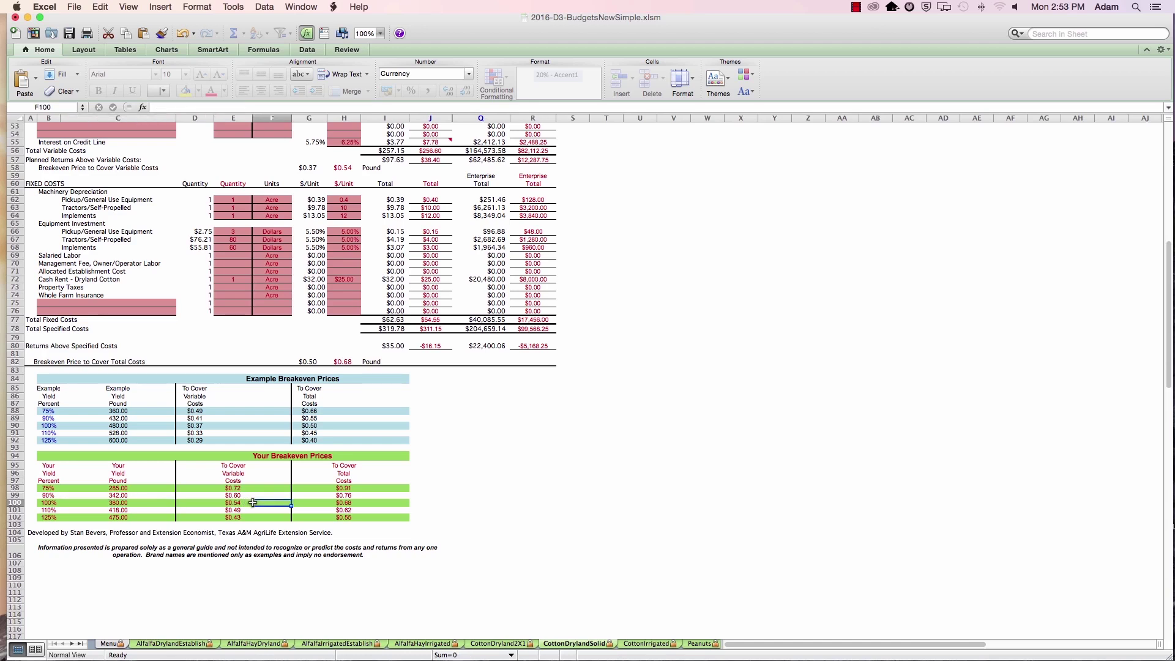
left_click(235, 505)
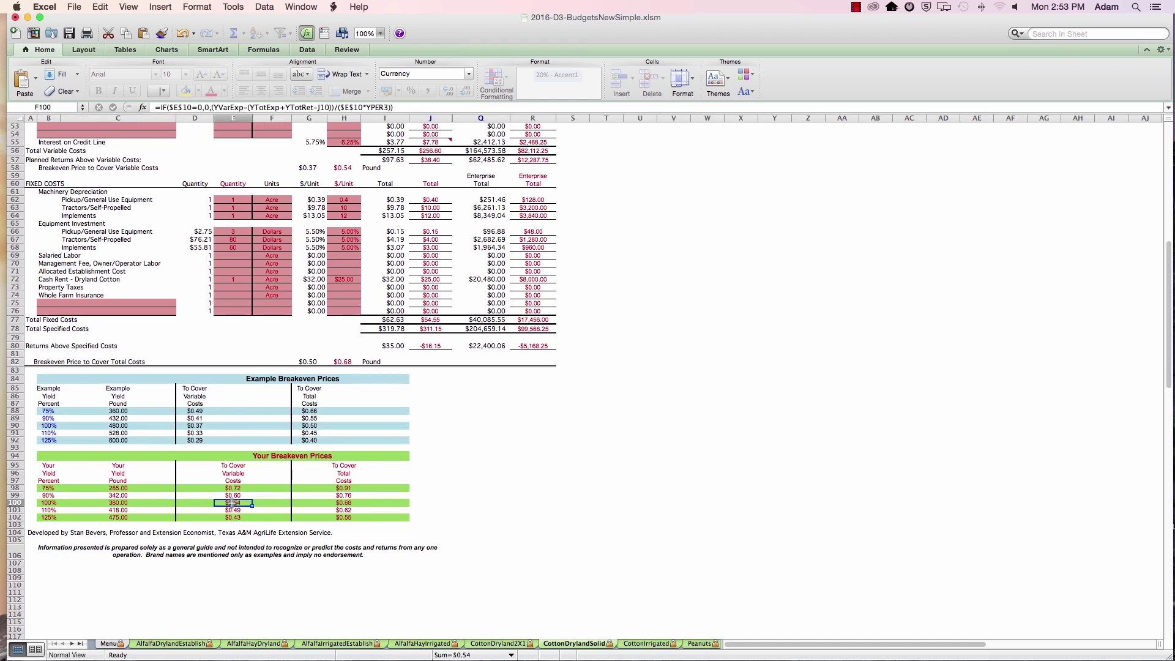
left_click(352, 502)
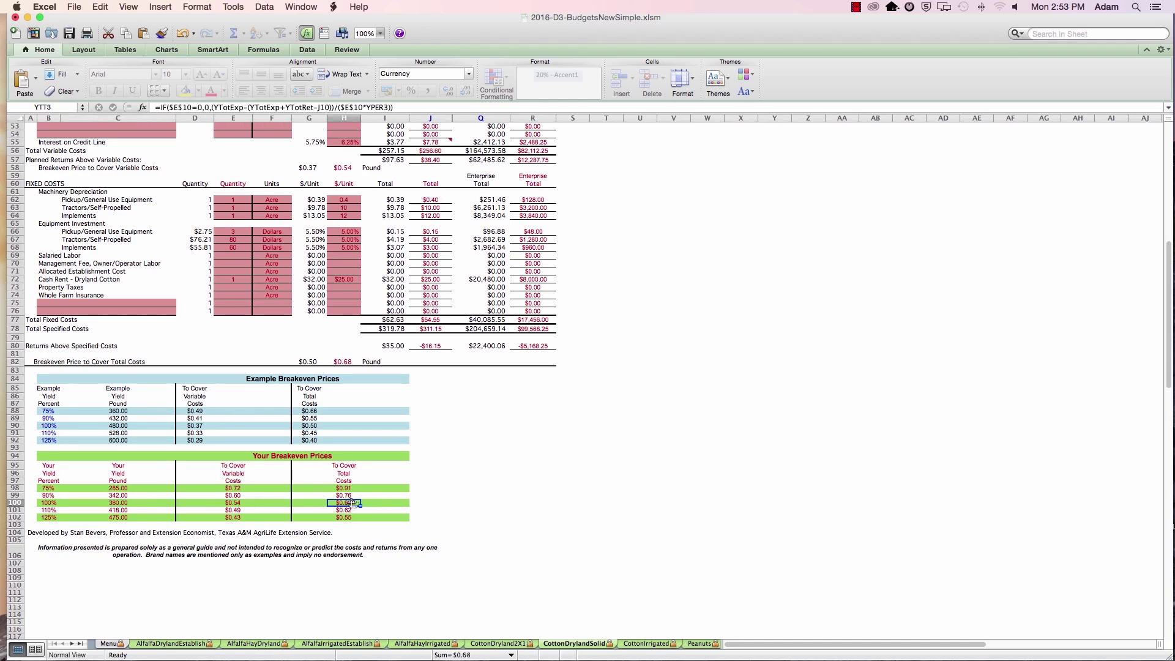
Compare the 90%, 75%, 110% and 125% yield rows, from $0.91 down to $0.55
left_click(55, 496)
left_click(54, 488)
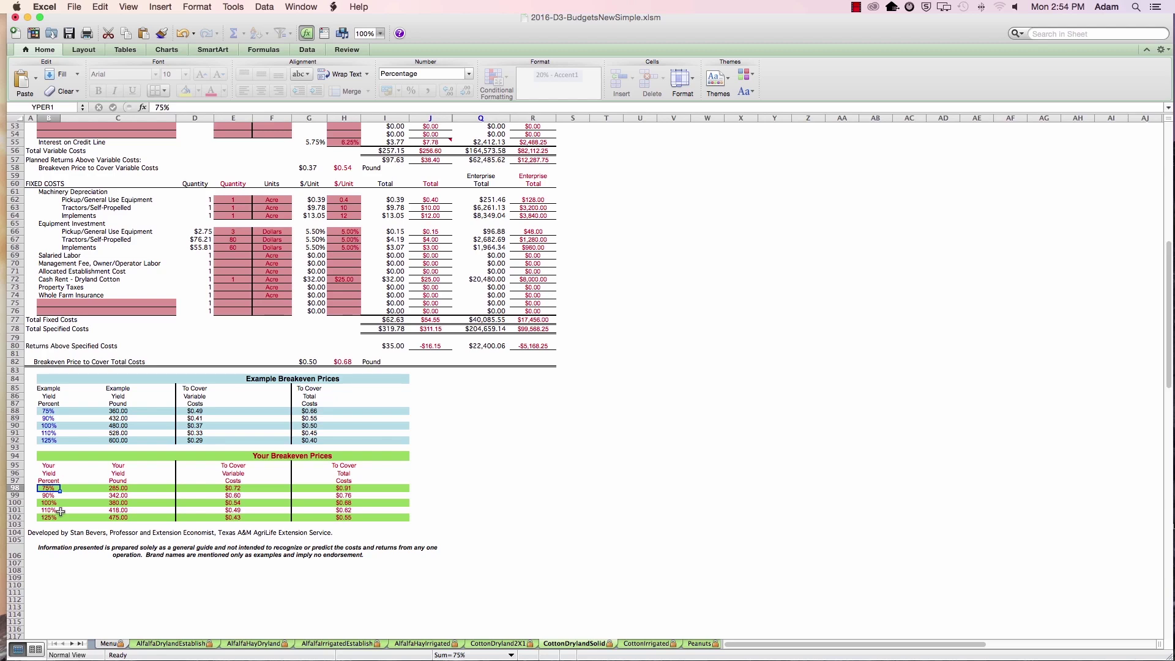
left_click(56, 511)
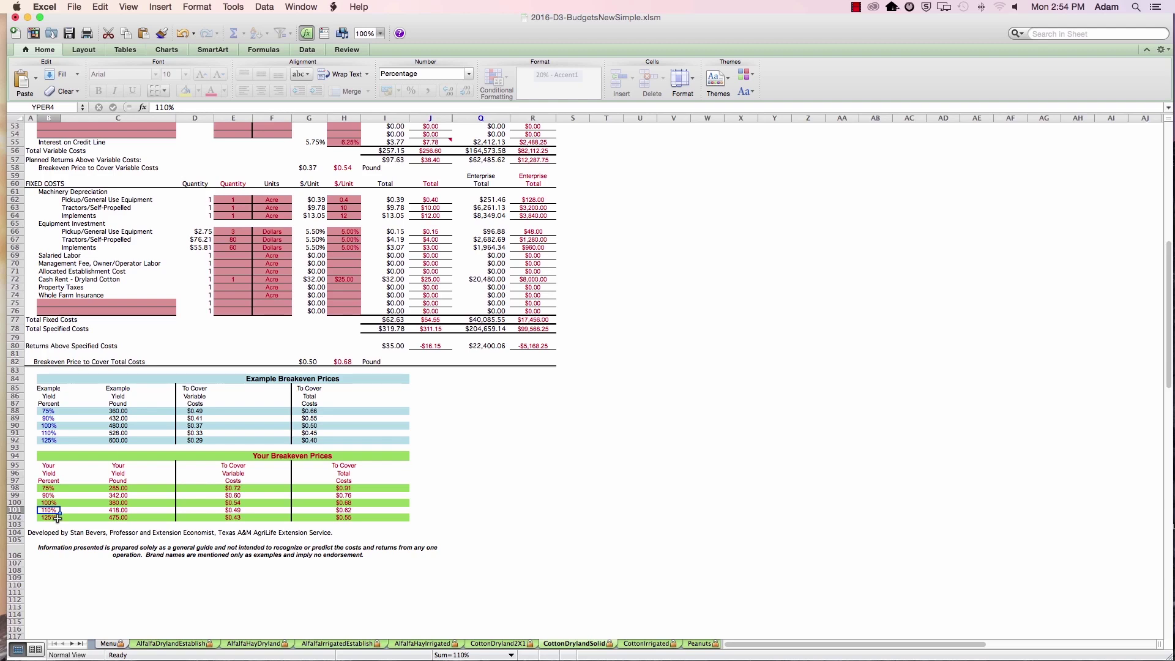
left_click(57, 518)
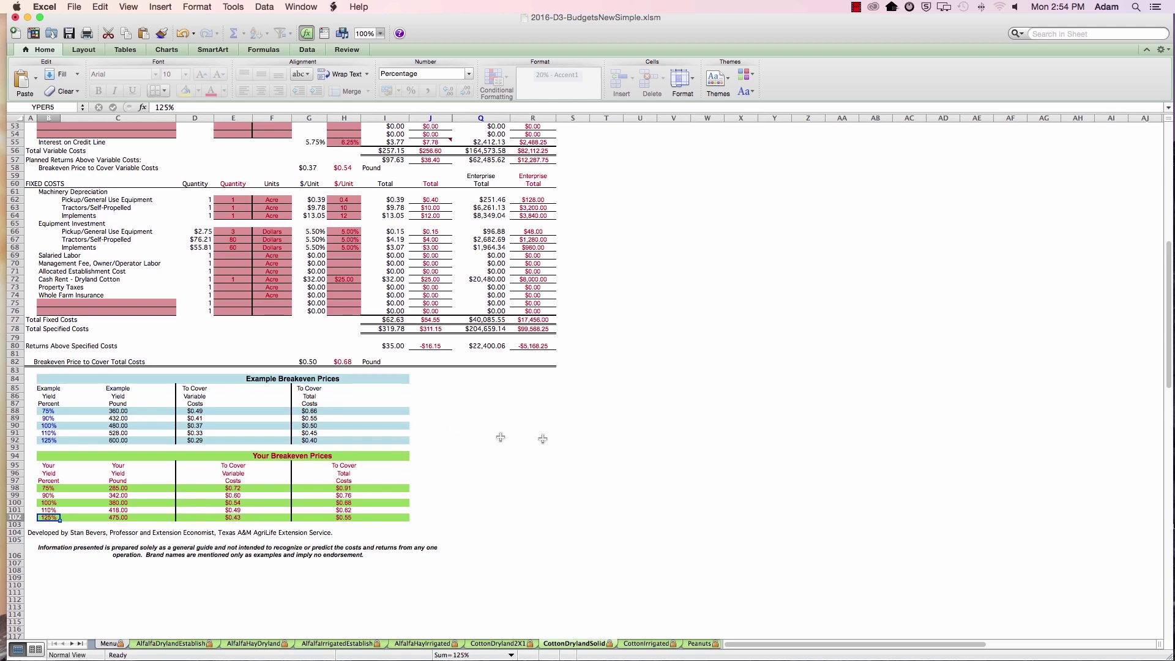
Print the completed dryland cotton budget with the Print Your Budget button at the top of the sheet
scroll(682, 427, "up", 10)
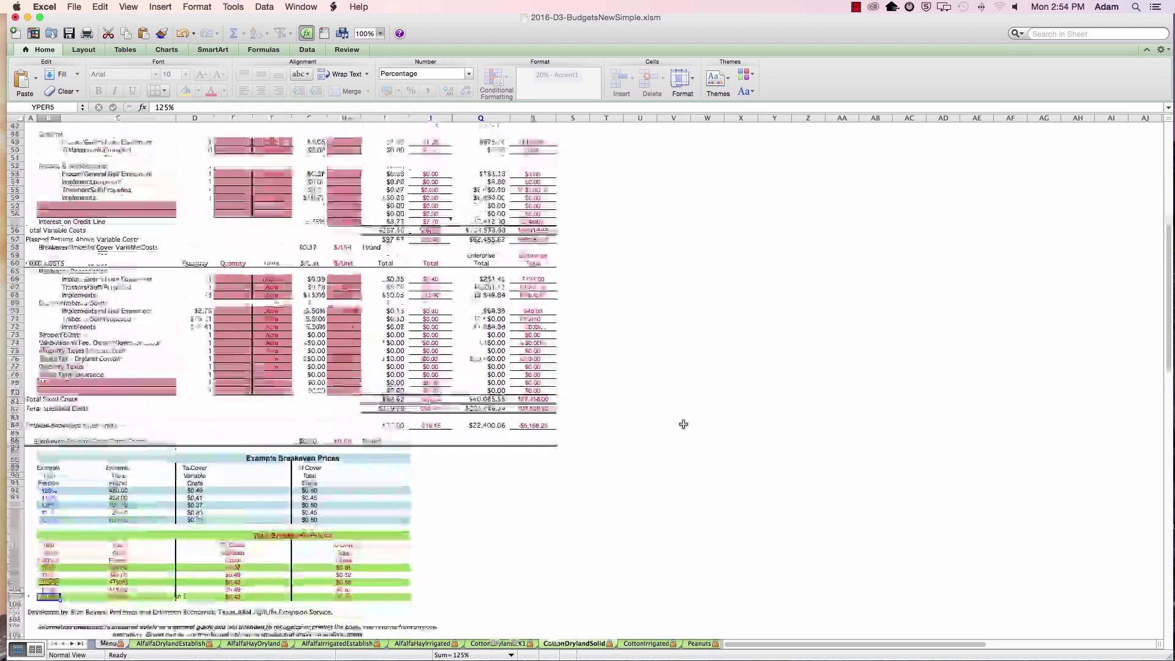
scroll(683, 419, "up", 10)
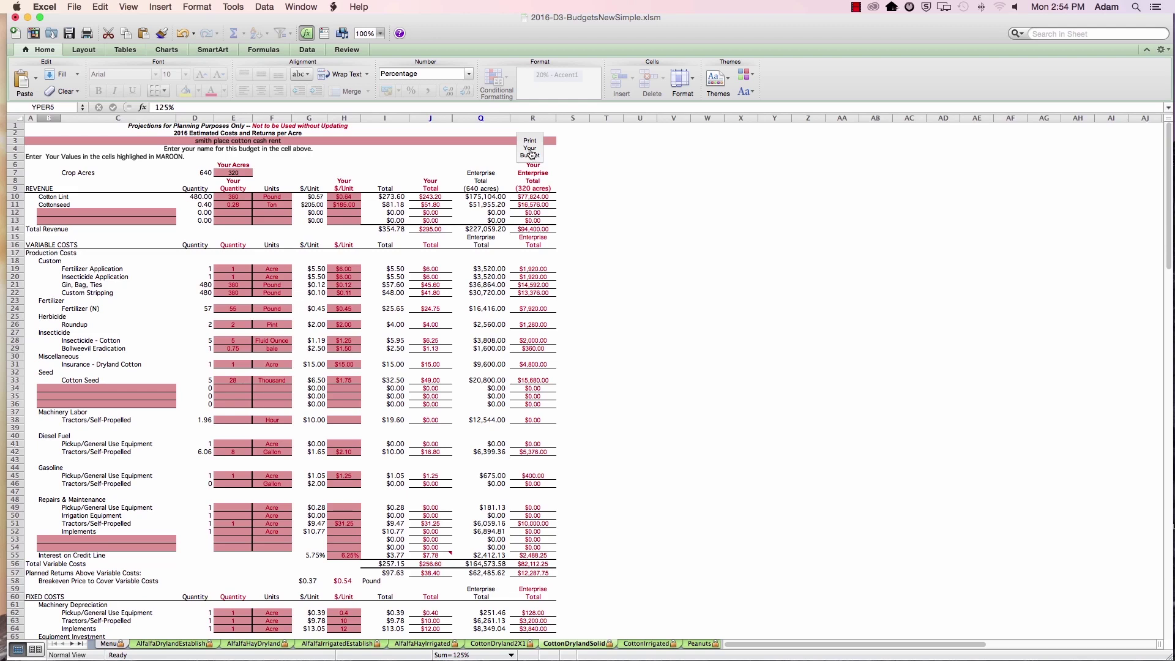
left_click(531, 154)
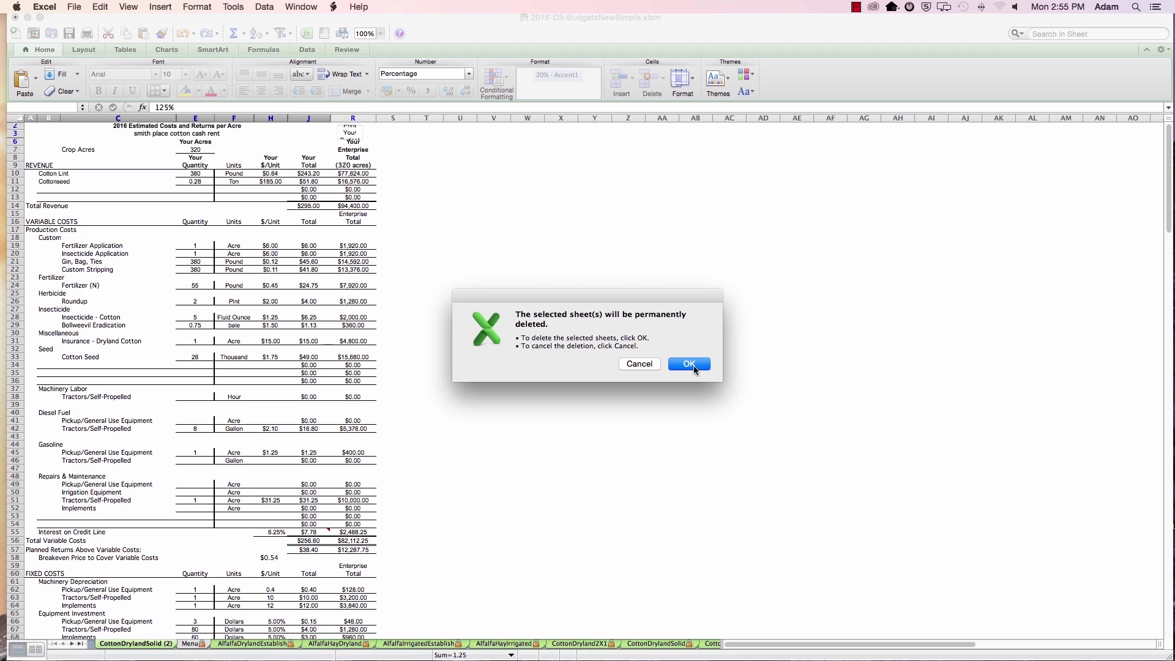
Confirm deleting the print copy, reopen the Dryland Cotton (Solid 40" Rows) budget, and dismiss the protection alert
left_click(689, 364)
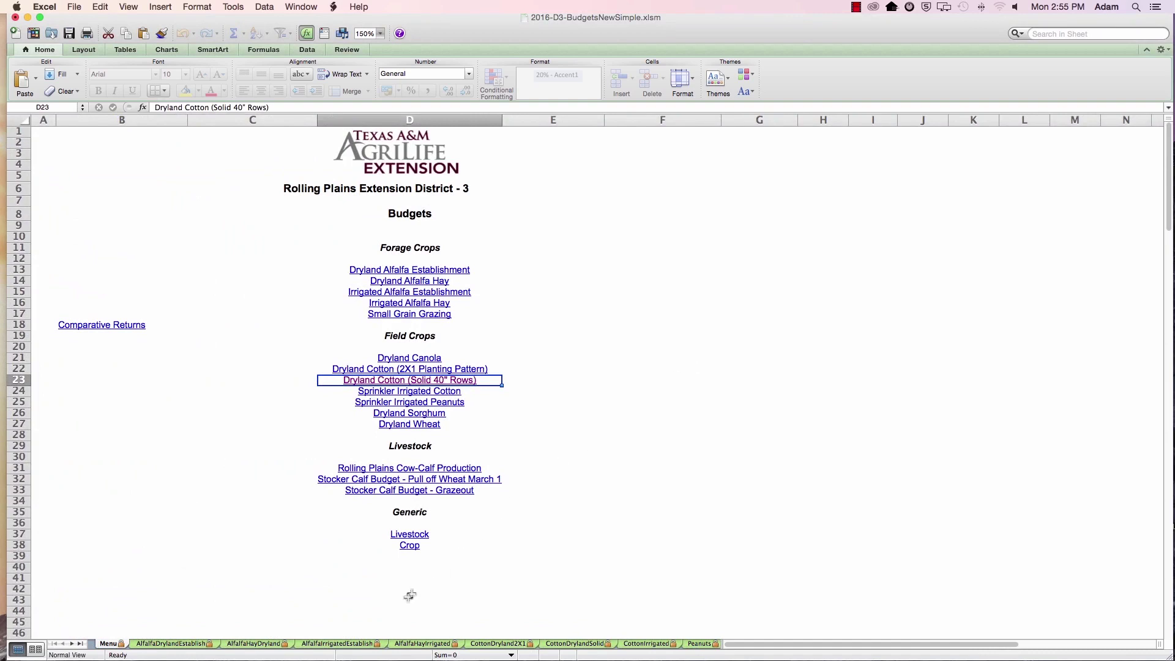
double_click(443, 384)
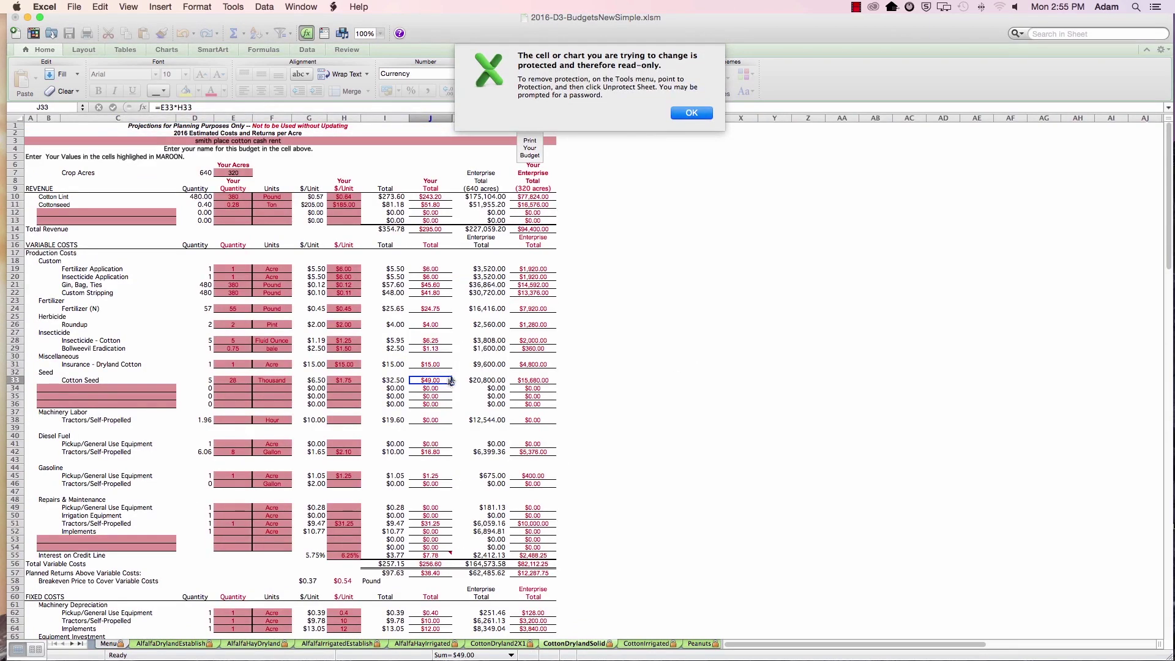
left_click(698, 114)
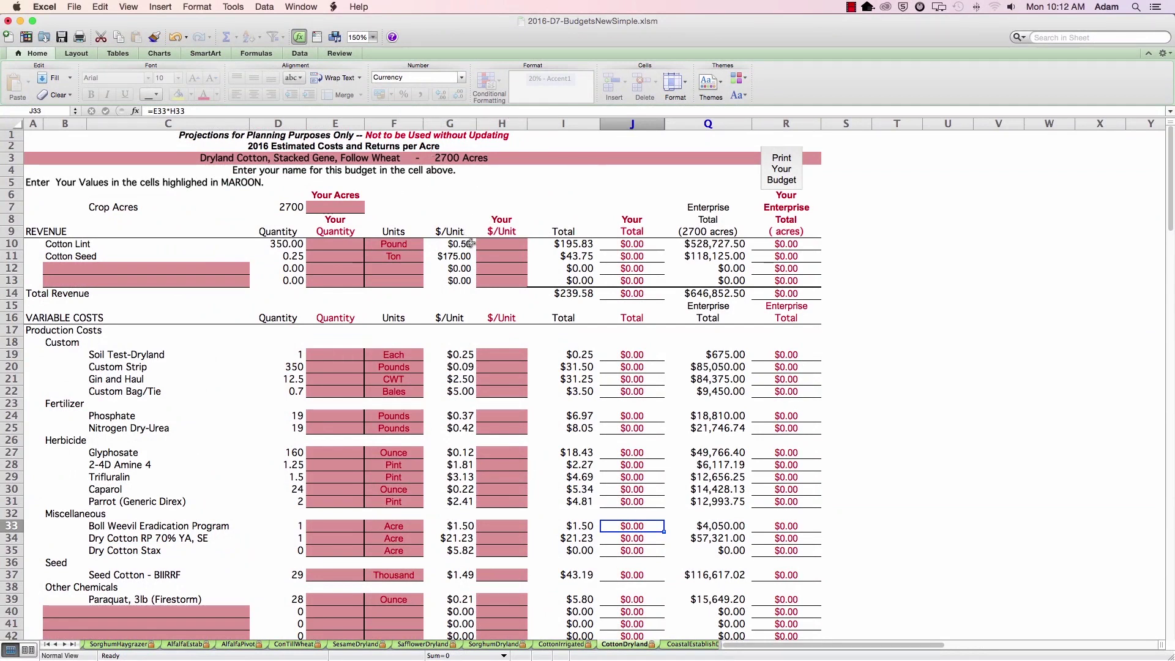
scroll(502, 306, "down", 8)
scroll(502, 310, "down", 6)
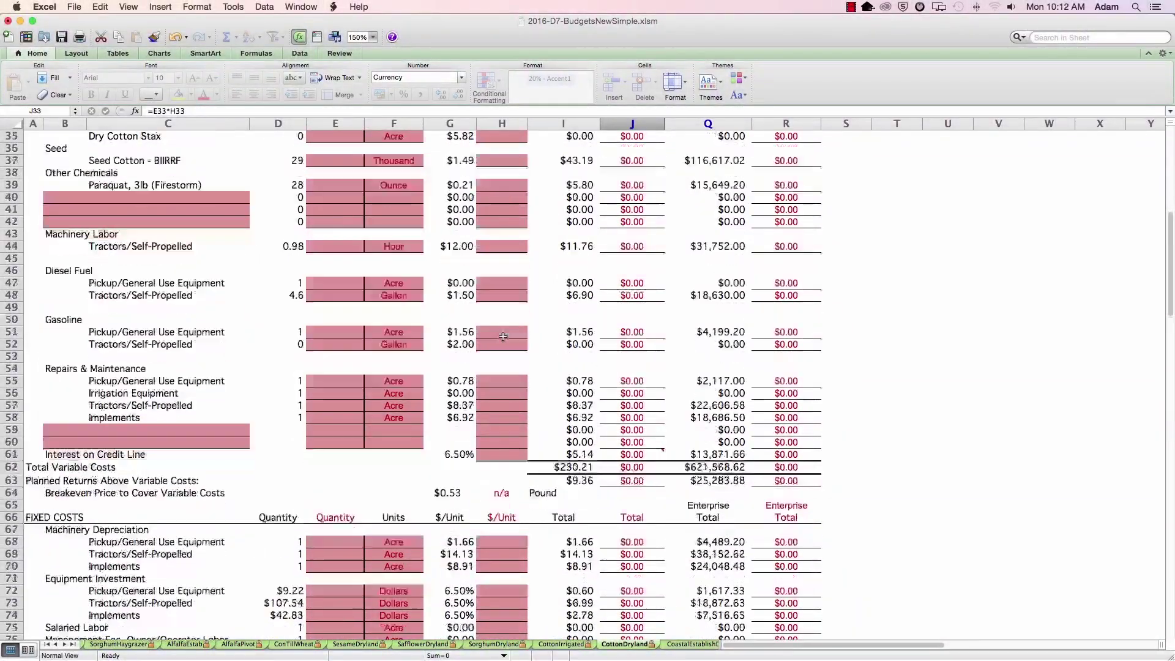
scroll(508, 334, "down", 15)
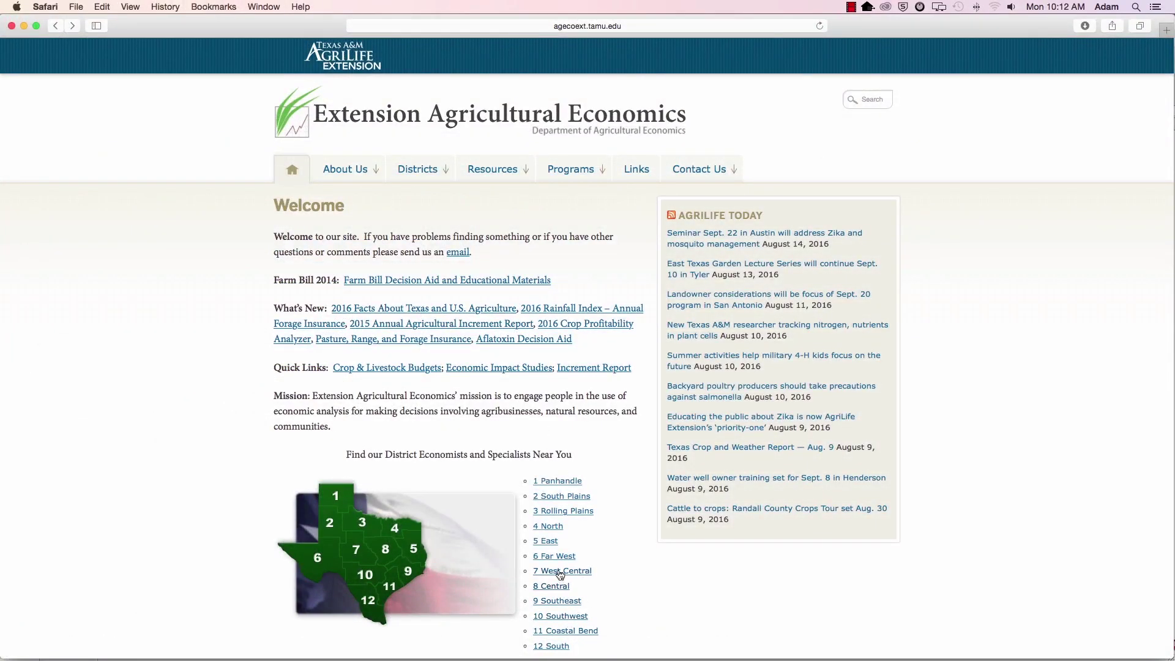
Go to the 7 West Central district page, then to Resources > Crop and Livestock Budgets
left_click(560, 573)
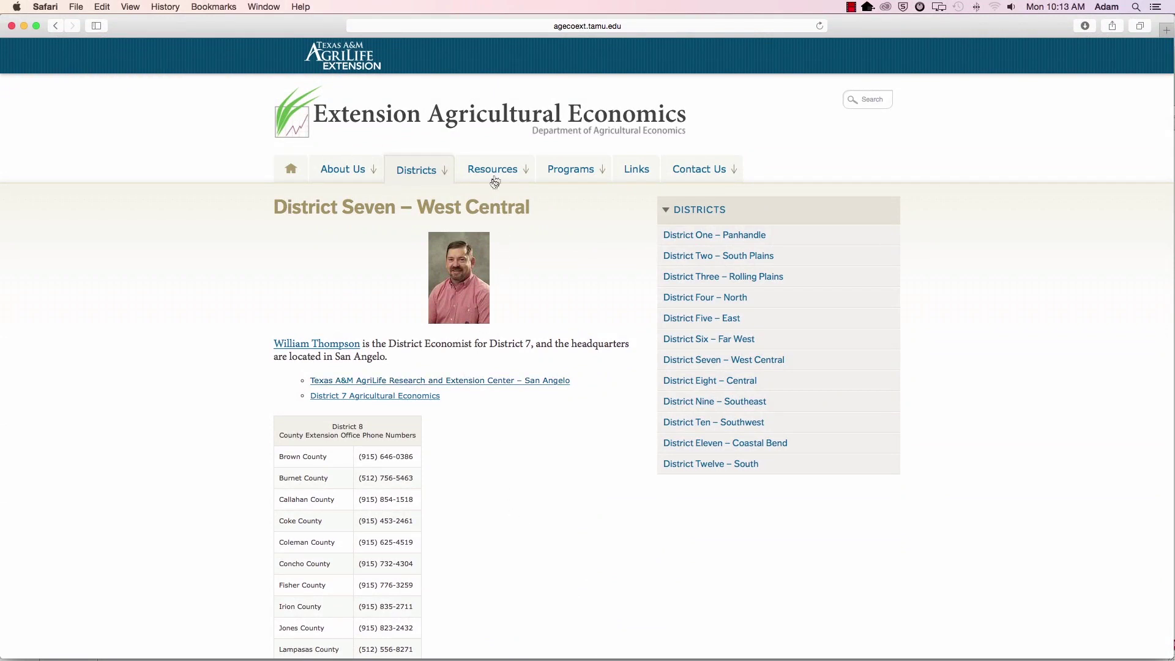
mouse_move(499, 171)
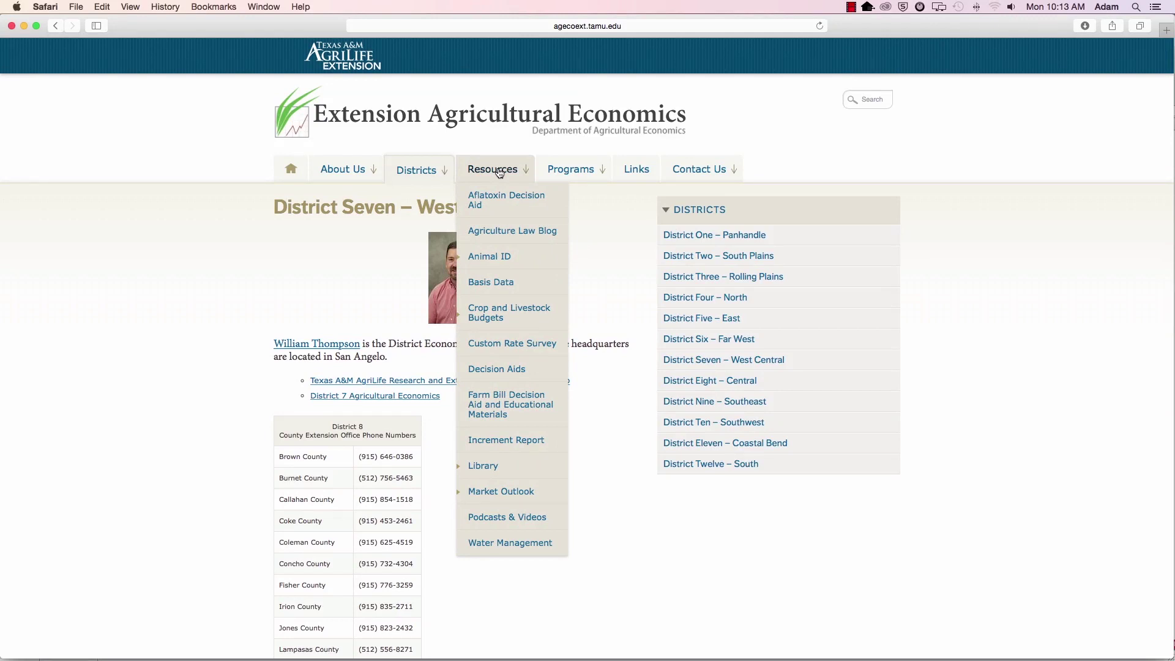
left_click(505, 319)
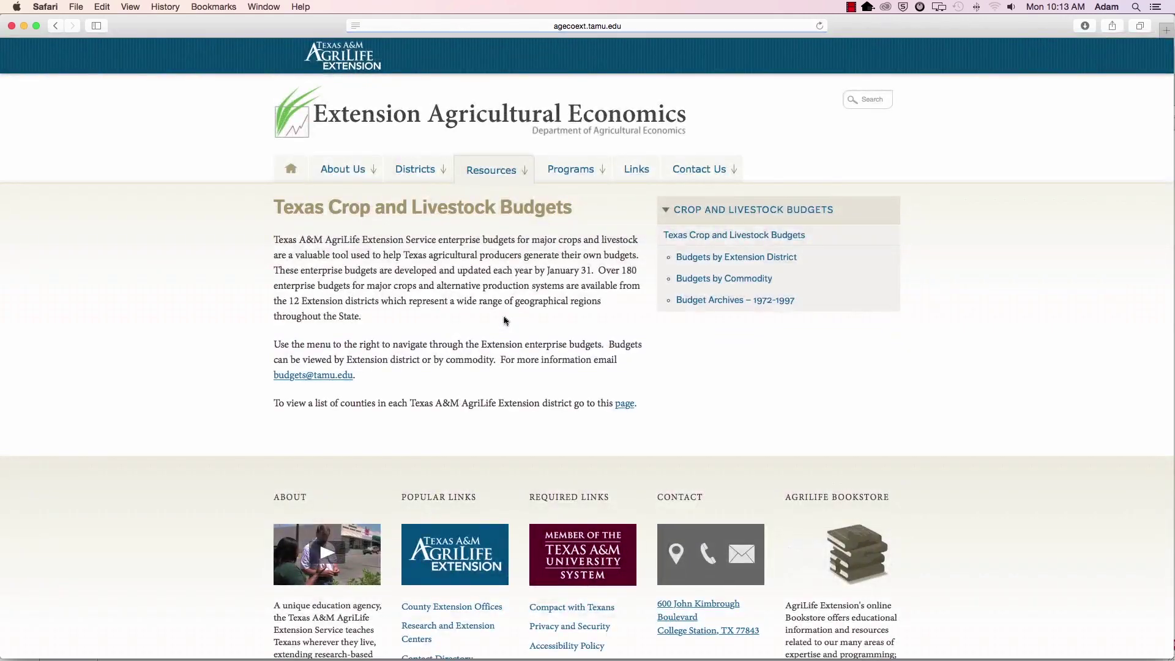